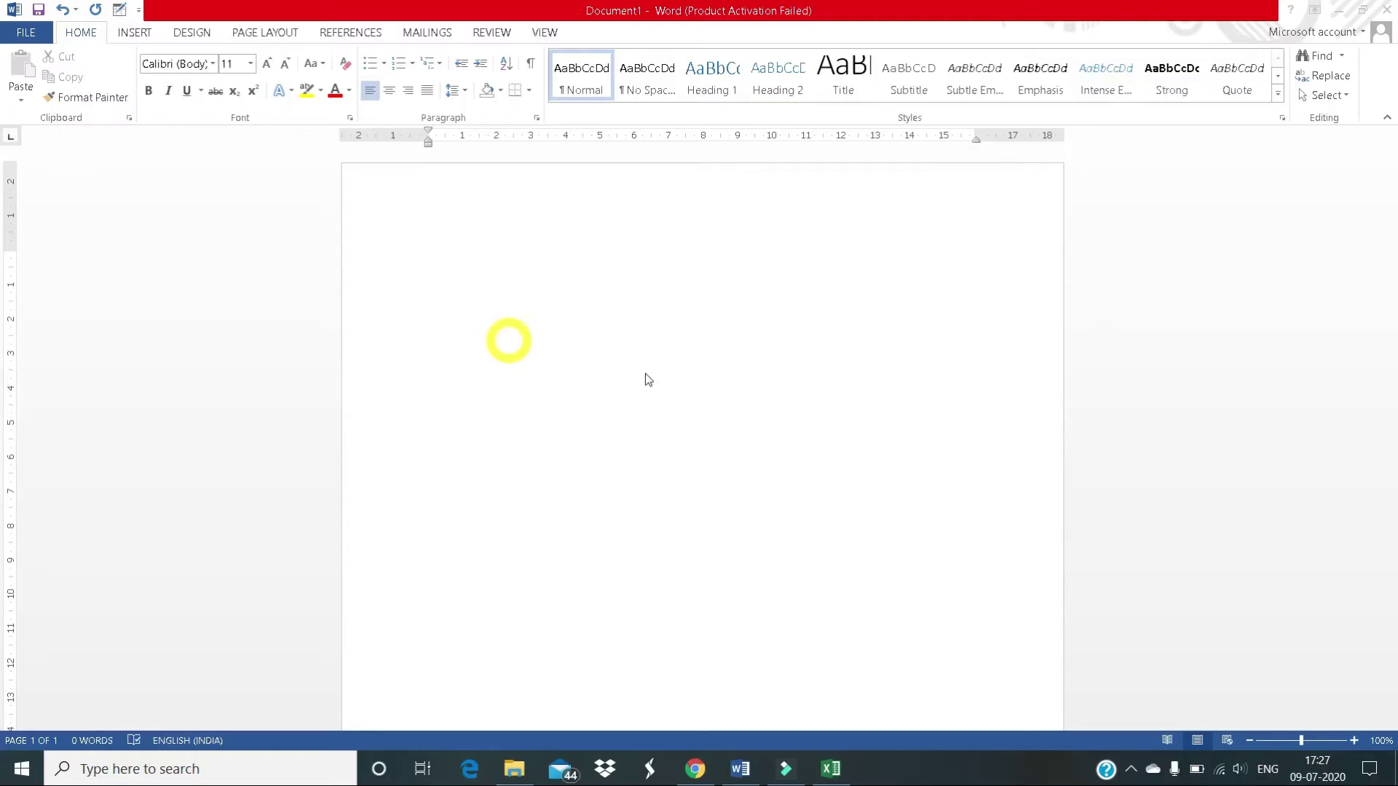
Step: Insert a Clustered Column chart with sample Series 1–3 data into the blank document
left_click(641, 373)
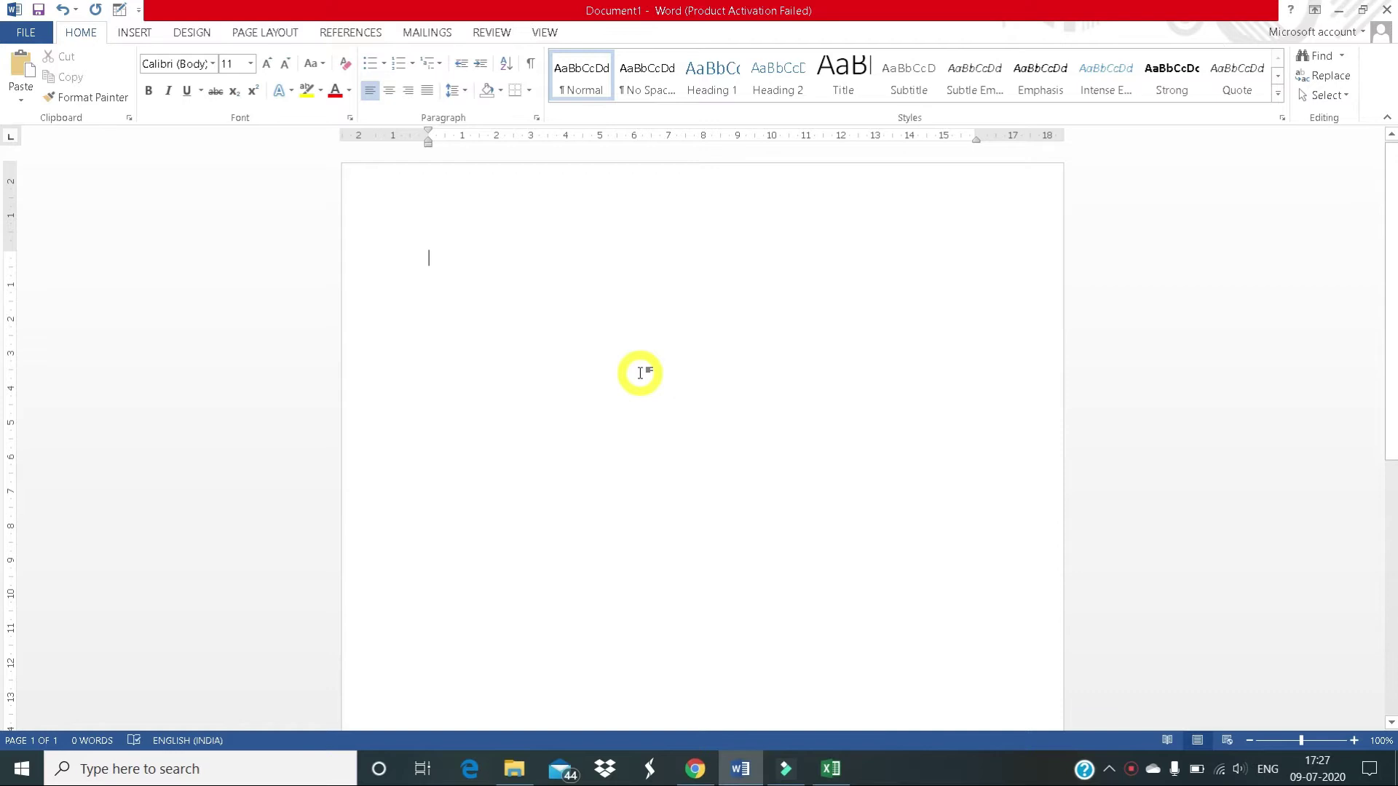
left_click(132, 35)
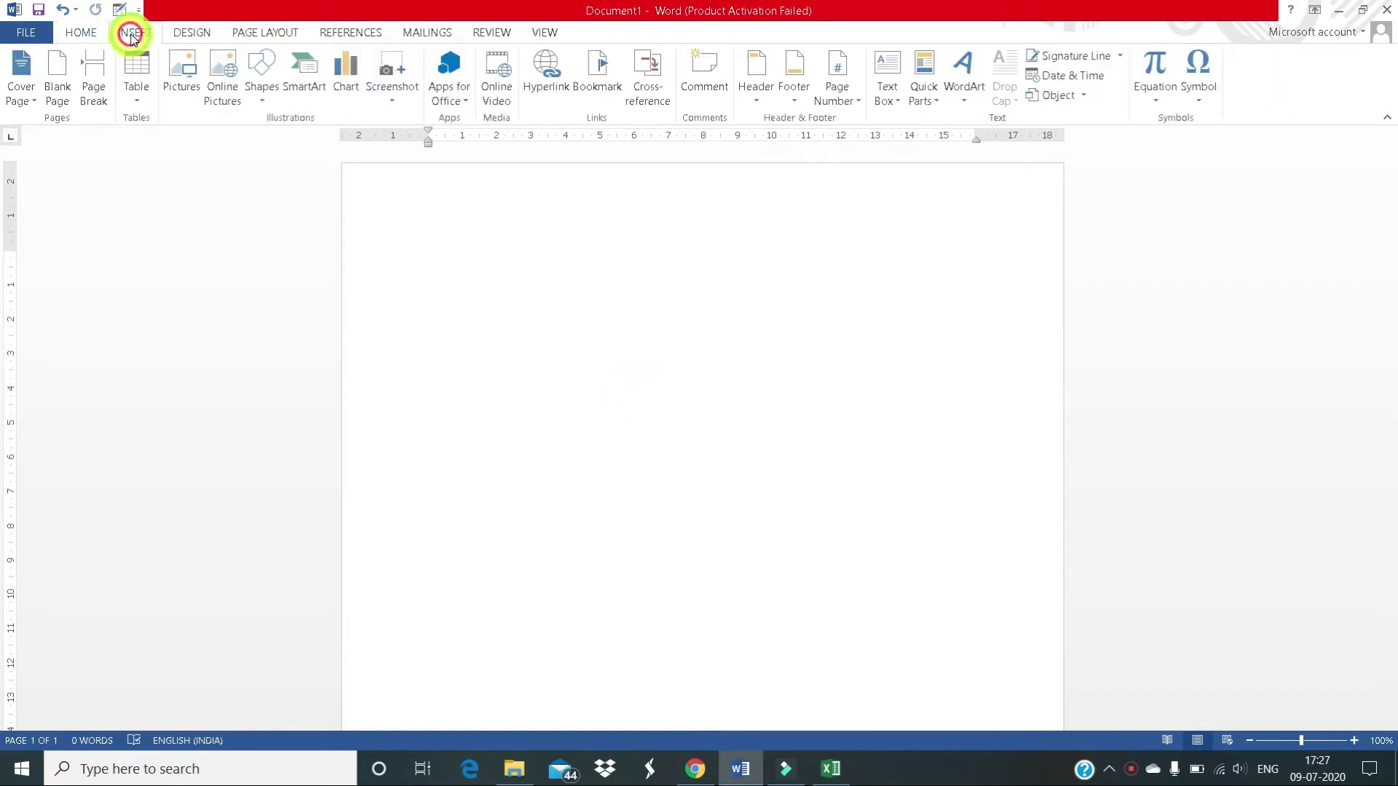
left_click(345, 76)
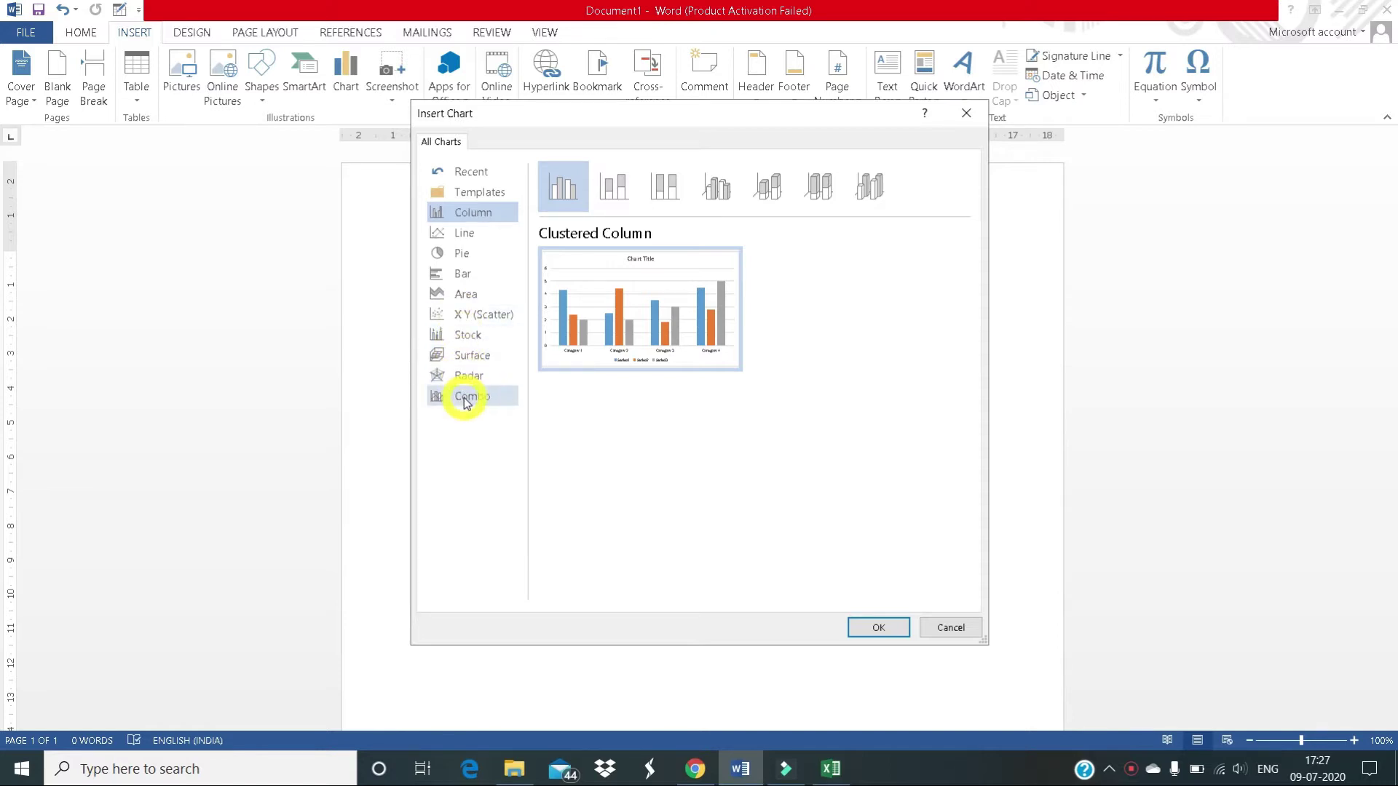
left_click(477, 212)
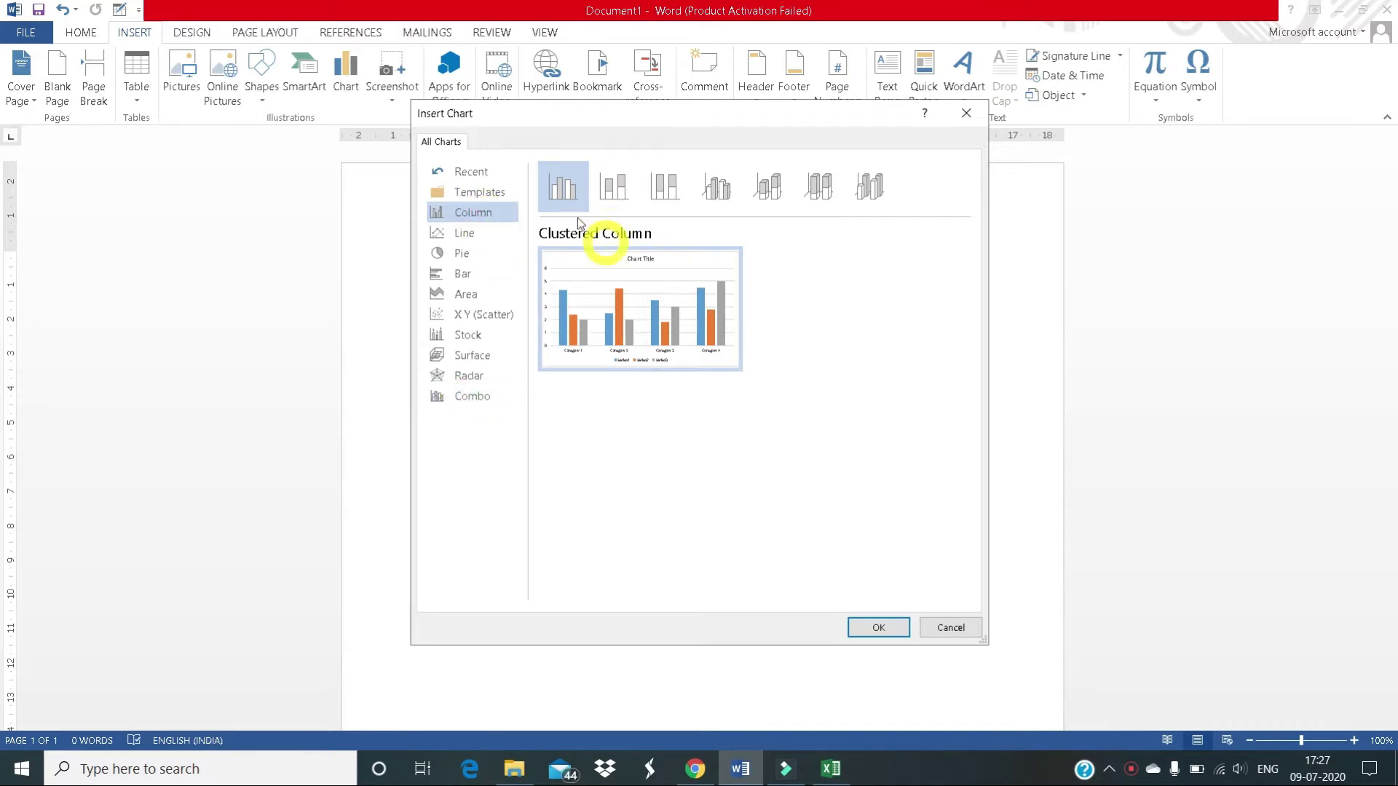
left_click(852, 630)
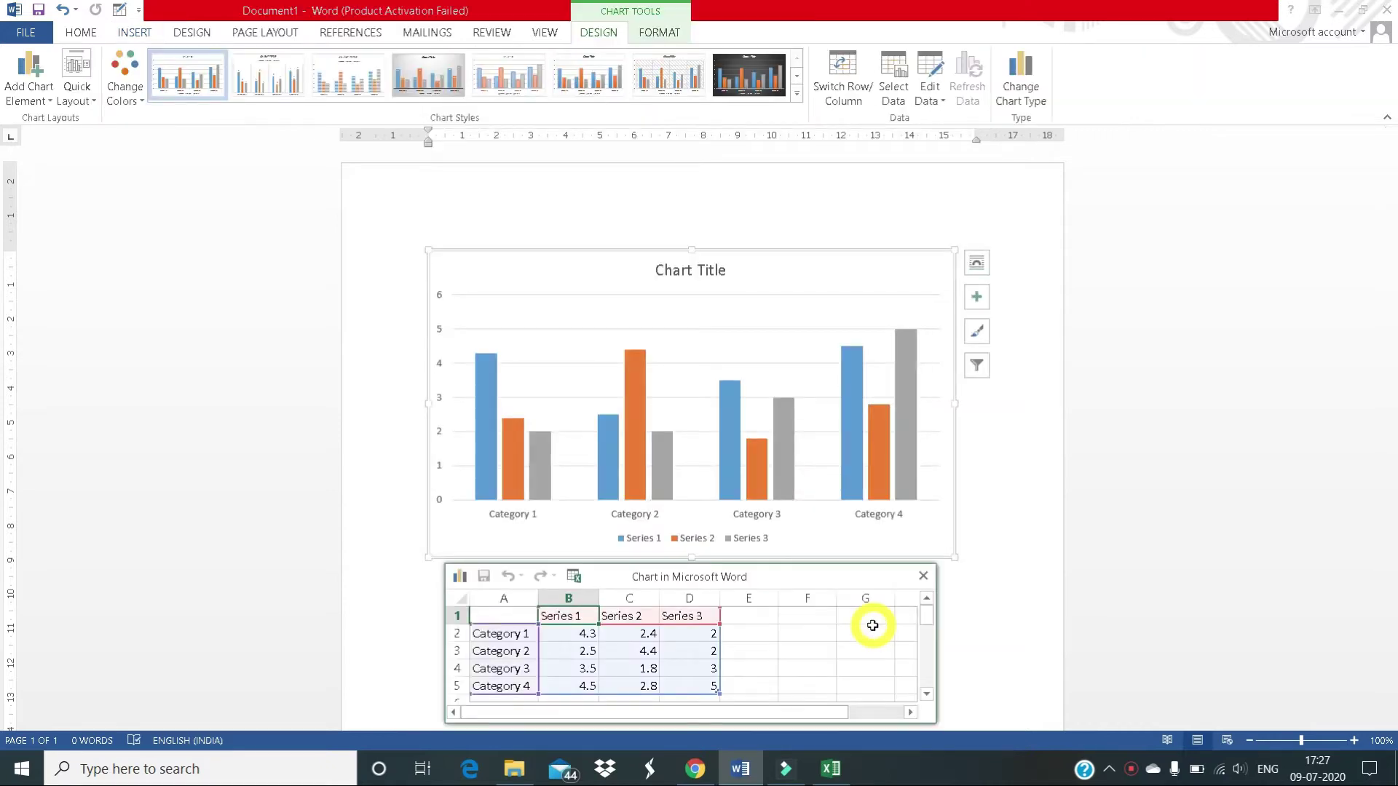
Step: Dismiss the Office activation notice and move the data sheet above the chart
left_click(924, 576)
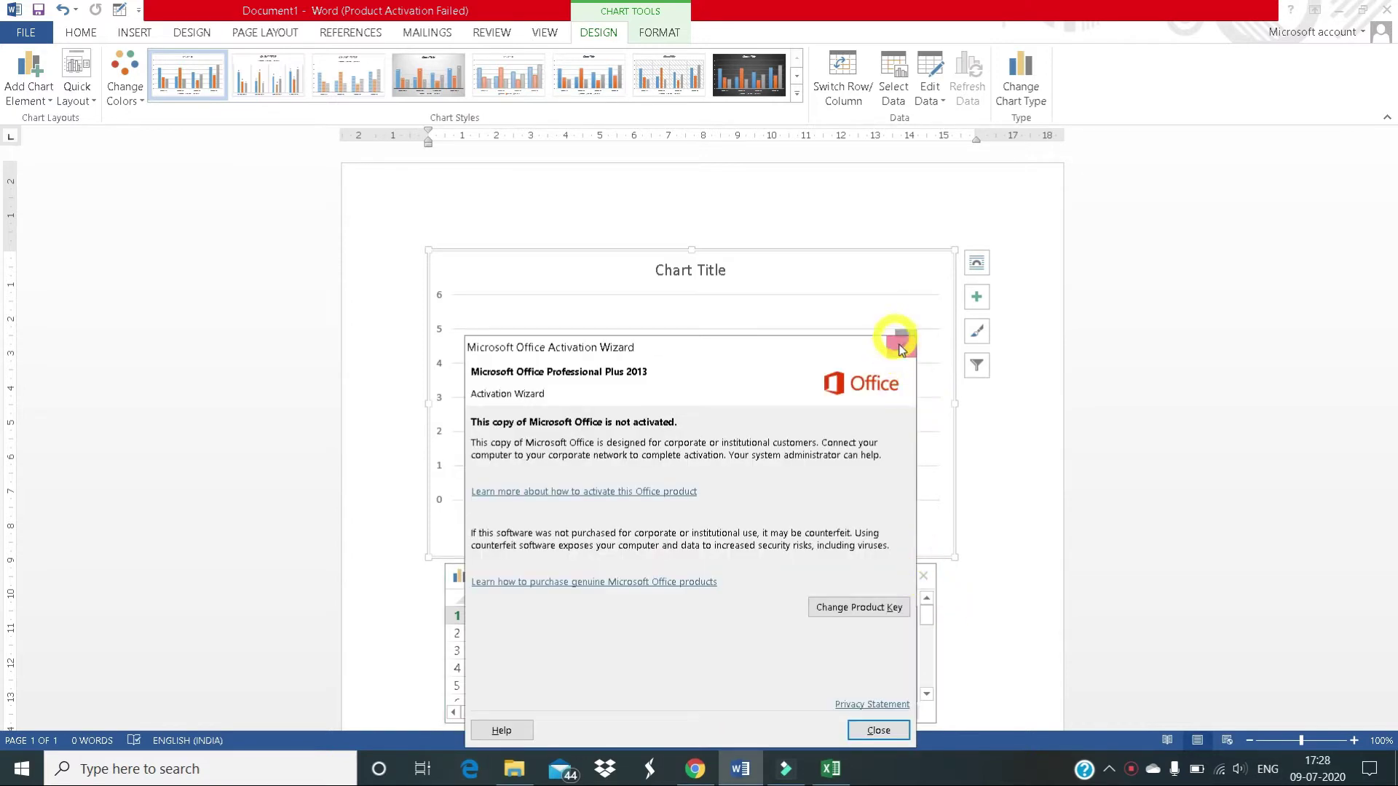
left_click(901, 346)
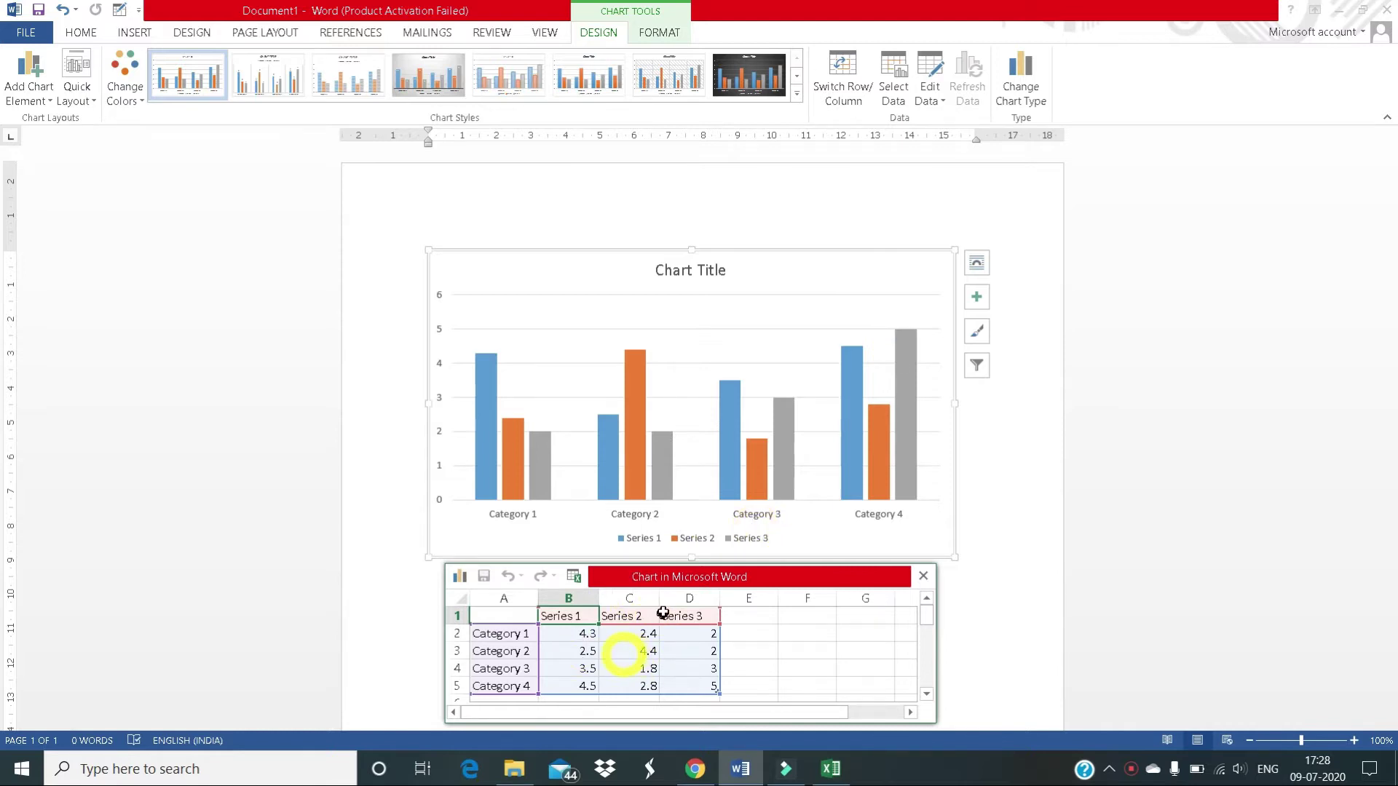
left_click_drag(660, 577, 821, 94)
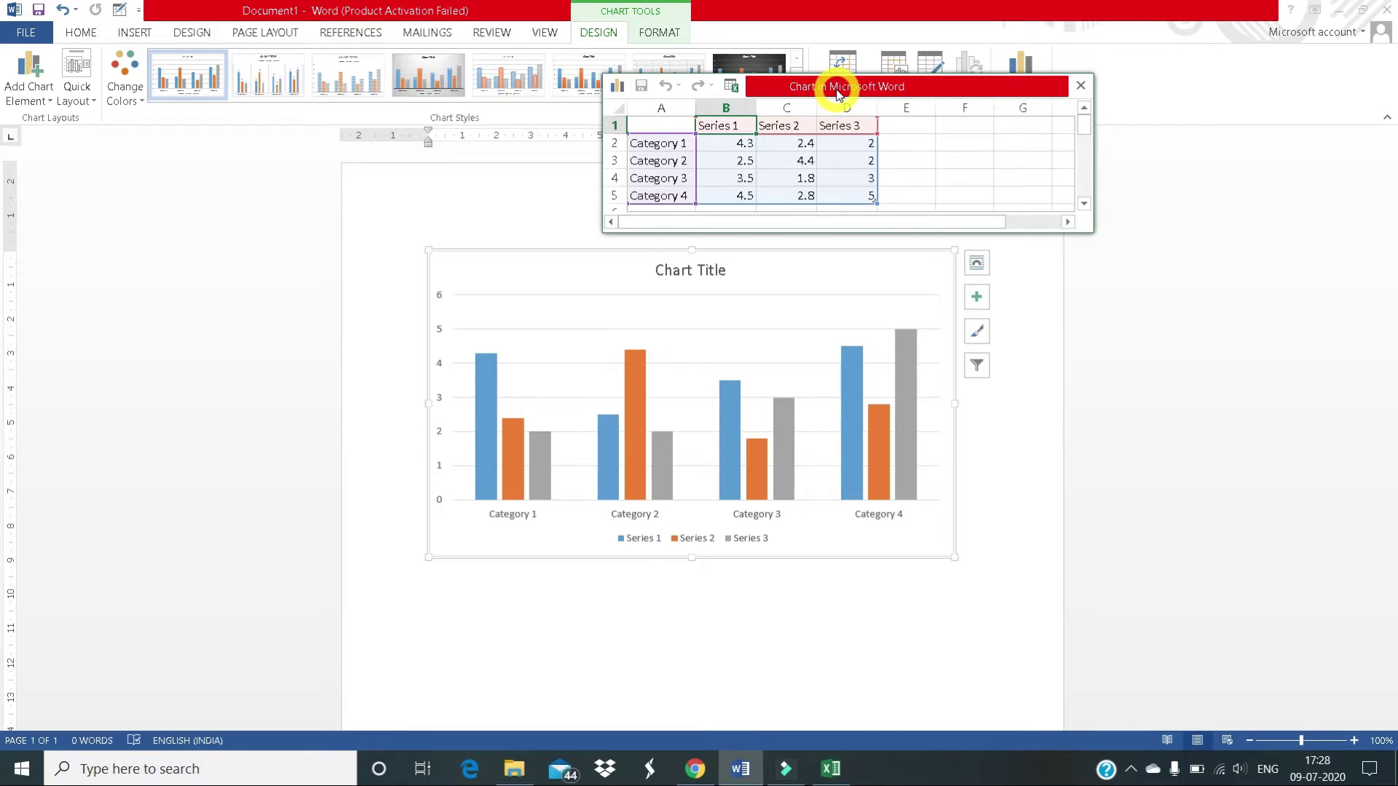
Step: Paste Target, Achived and Balance figures for Mumbai, Thane, Pune and Nasik, then close the sheet
key("ctrl+v")
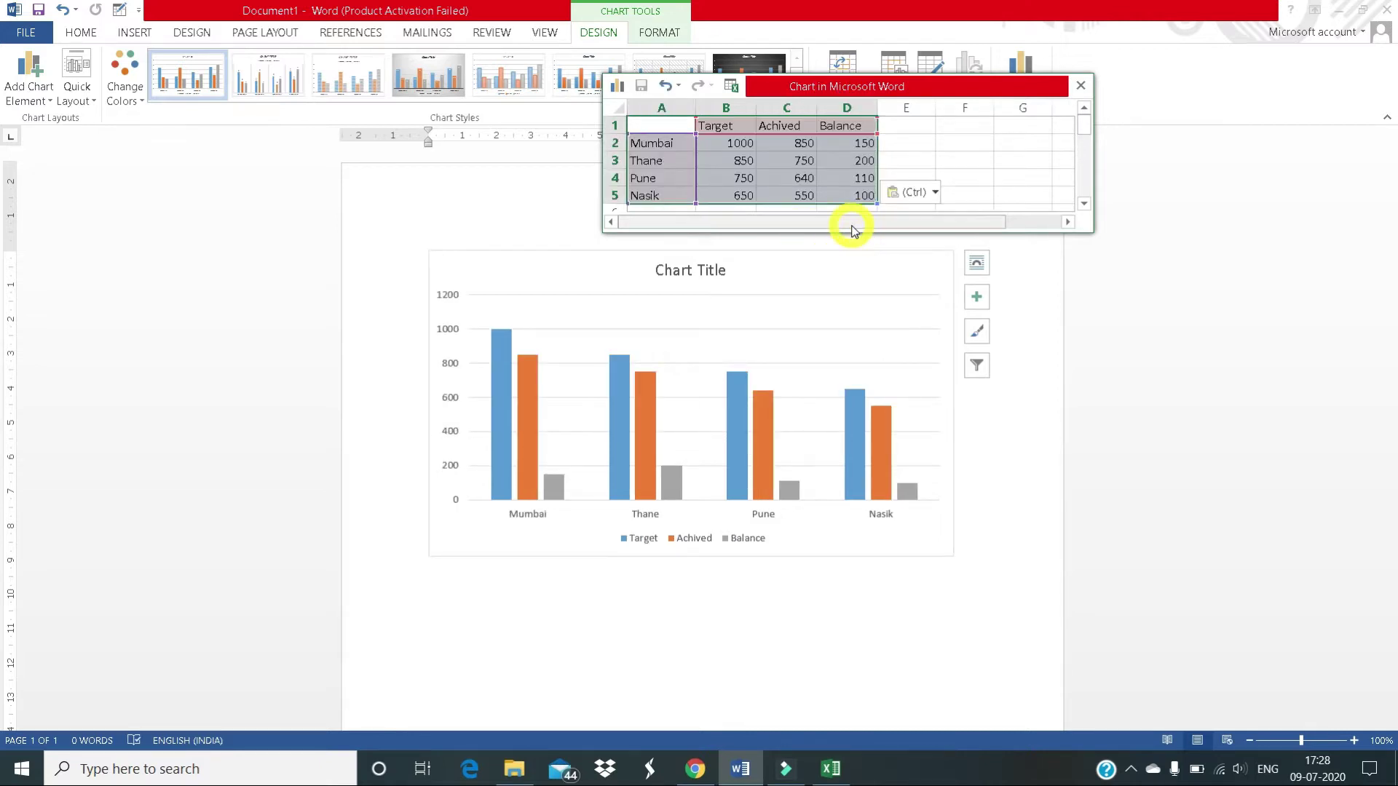
left_click(718, 158)
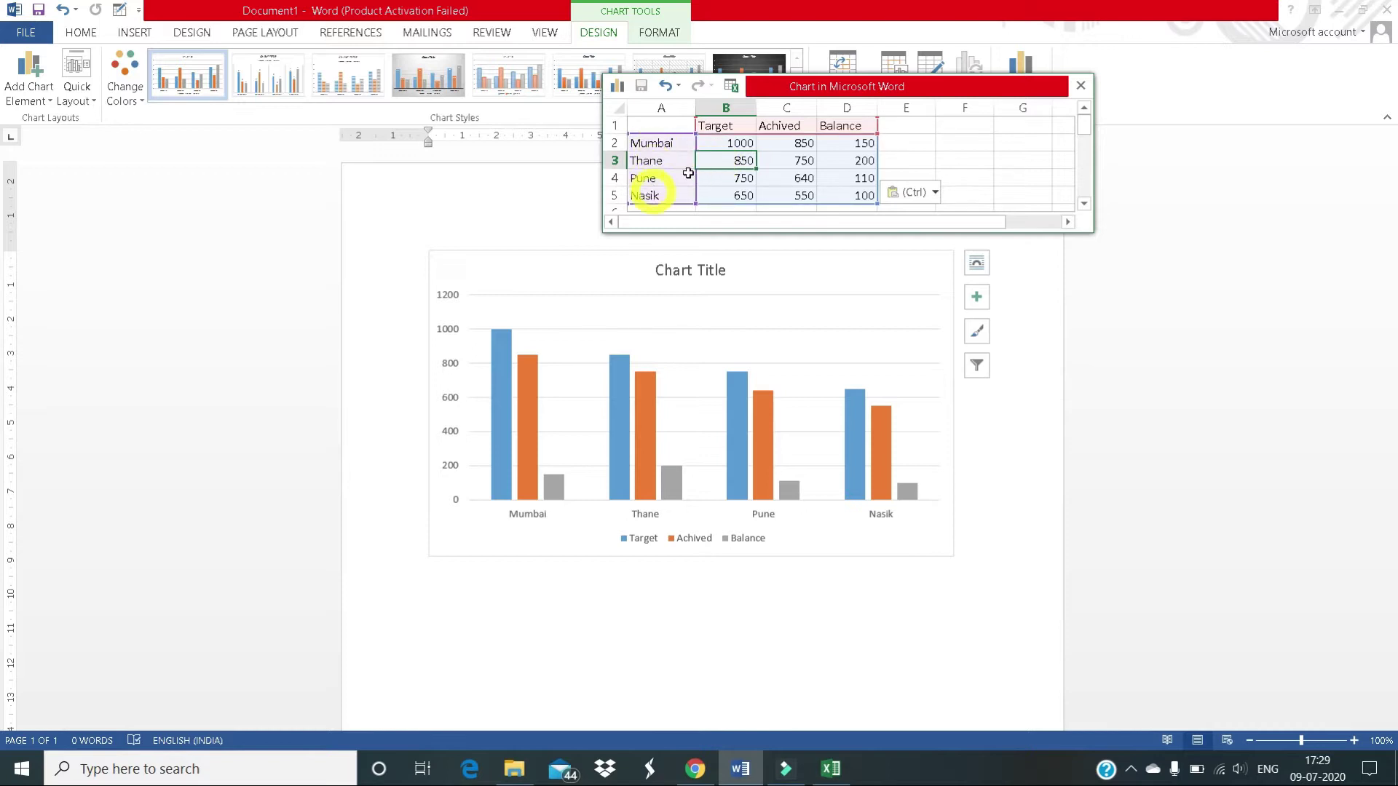
left_click(781, 125)
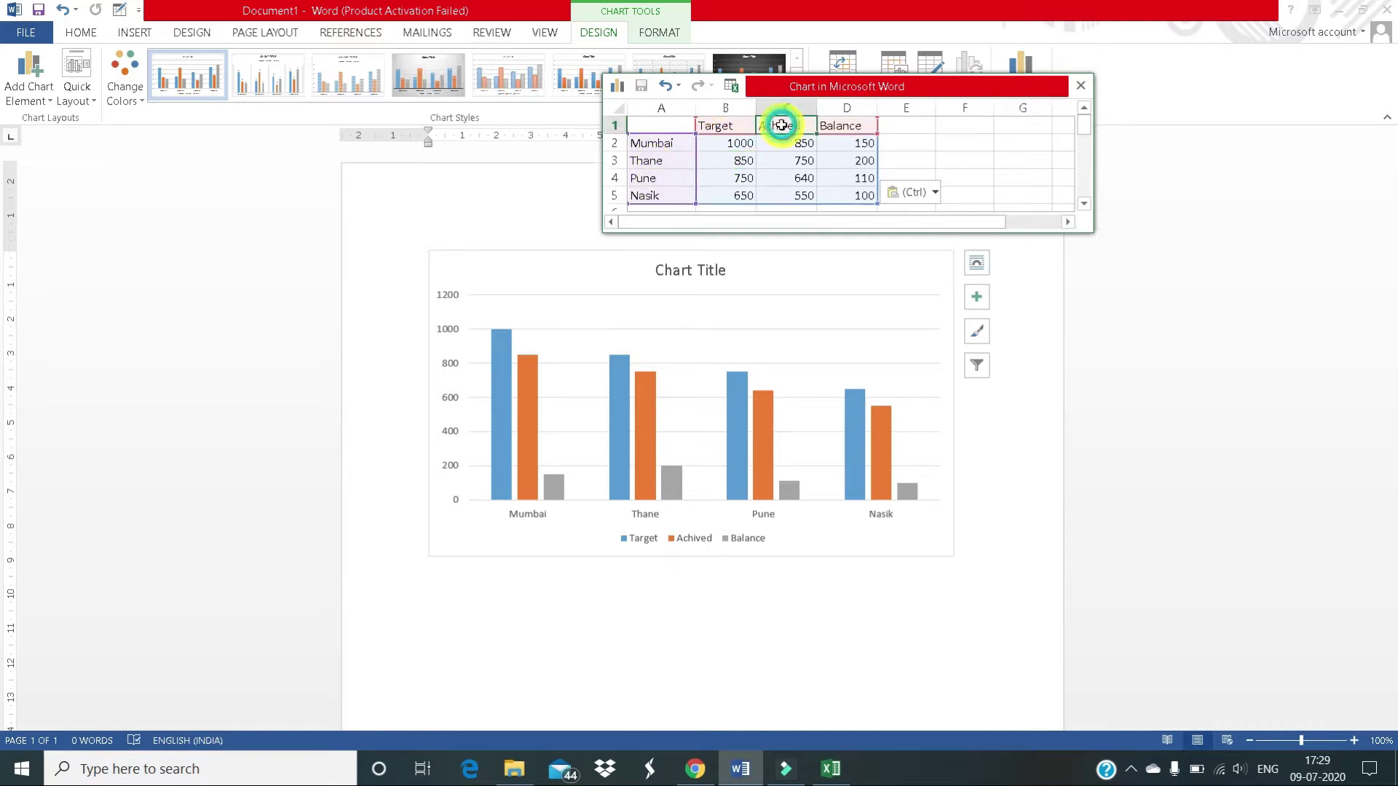
left_click(855, 127)
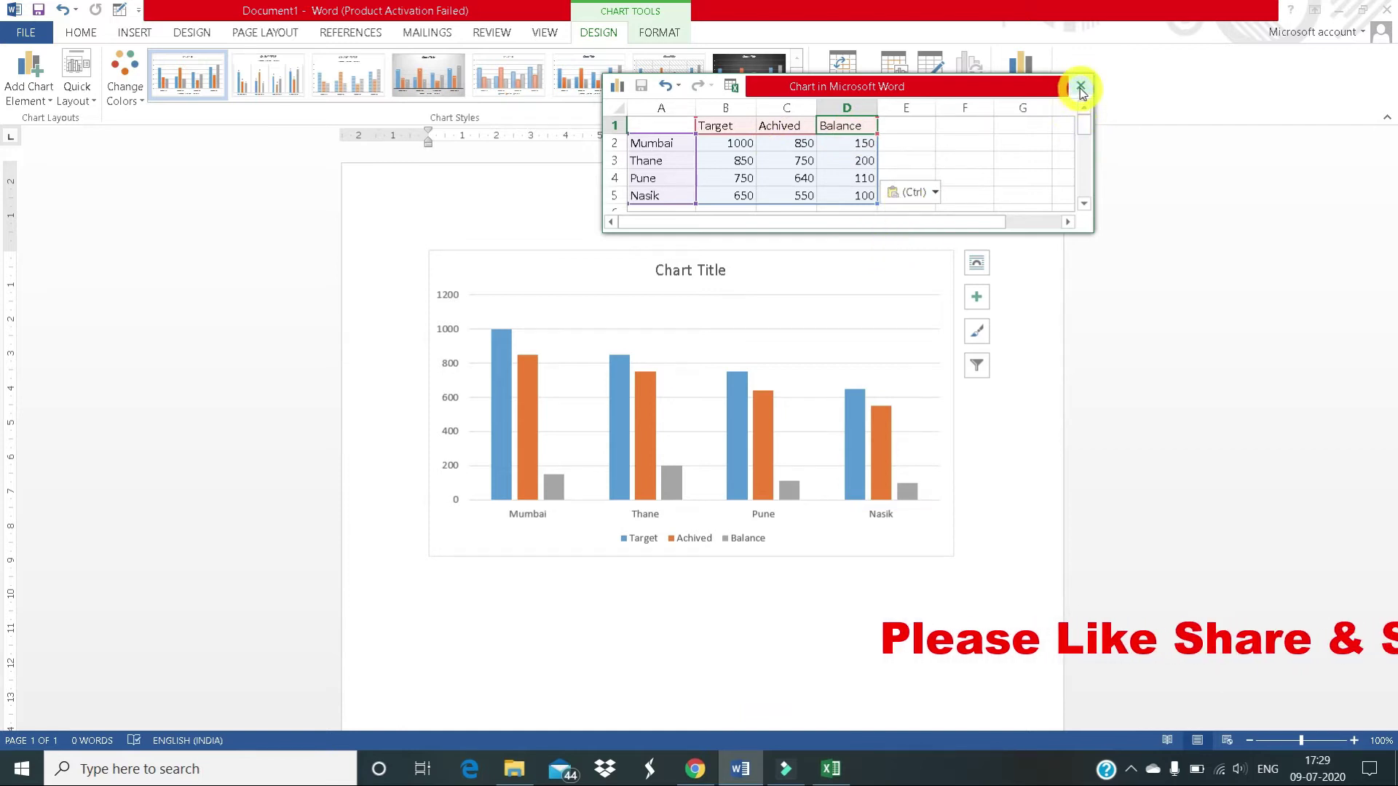
left_click(1080, 86)
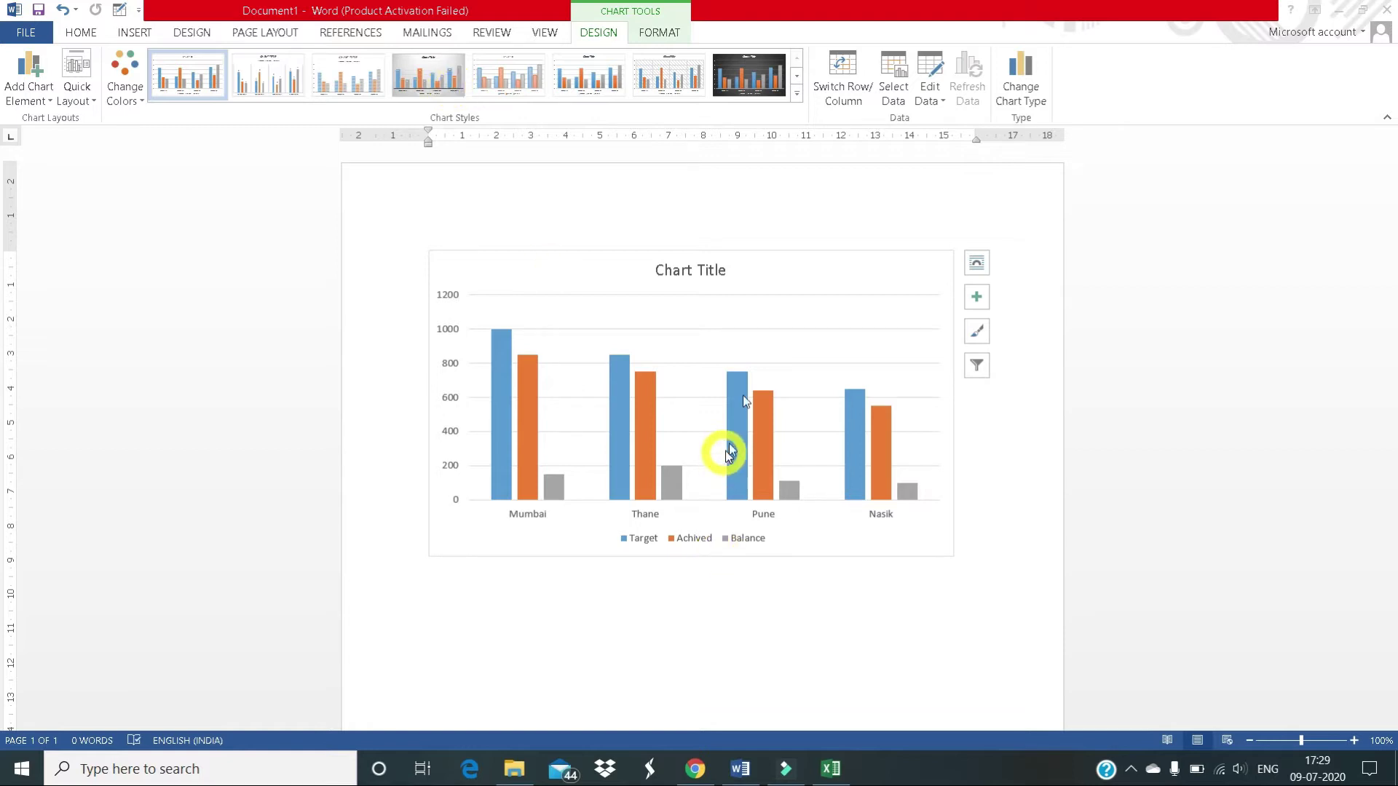
Step: Apply the dark chart style with outlined columns from the Chart Styles gallery
left_click(797, 97)
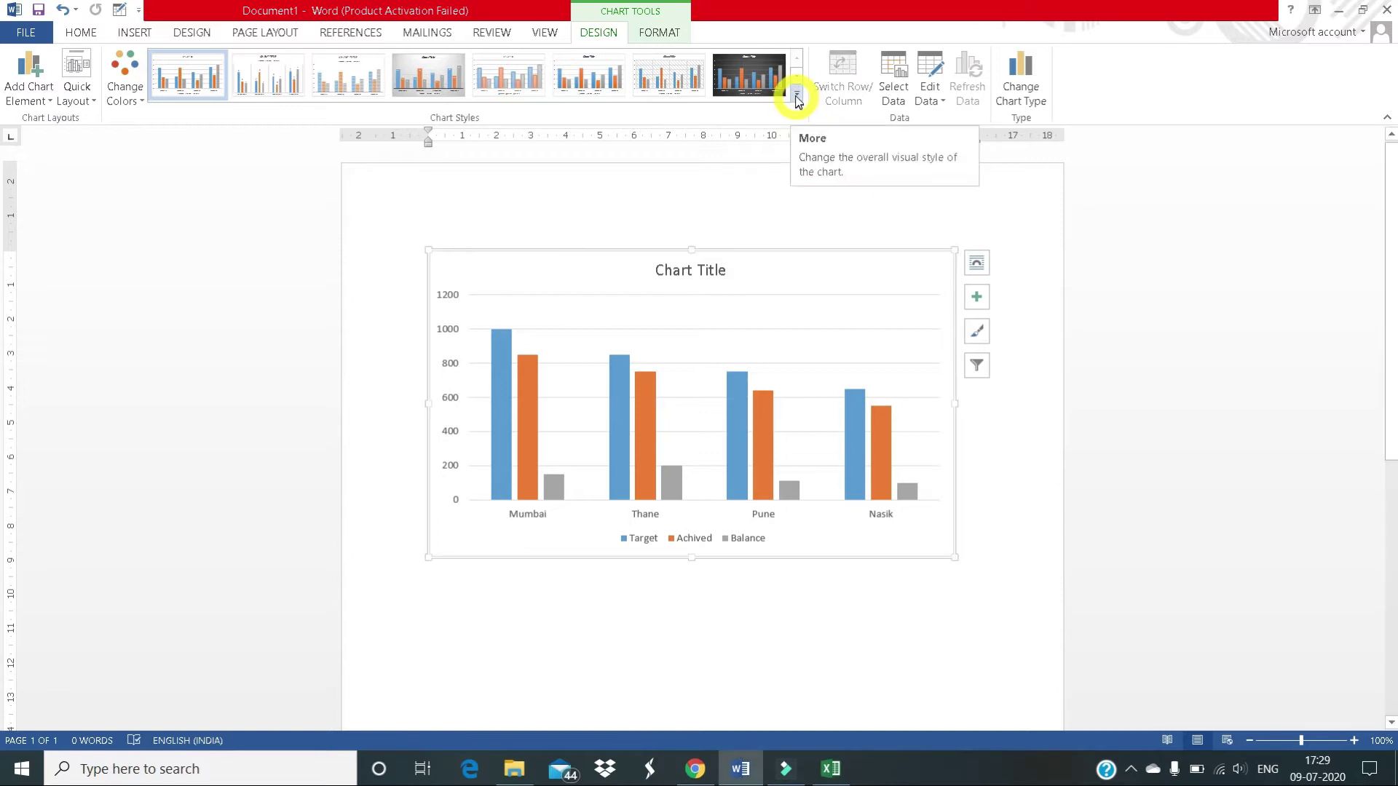
left_click(797, 96)
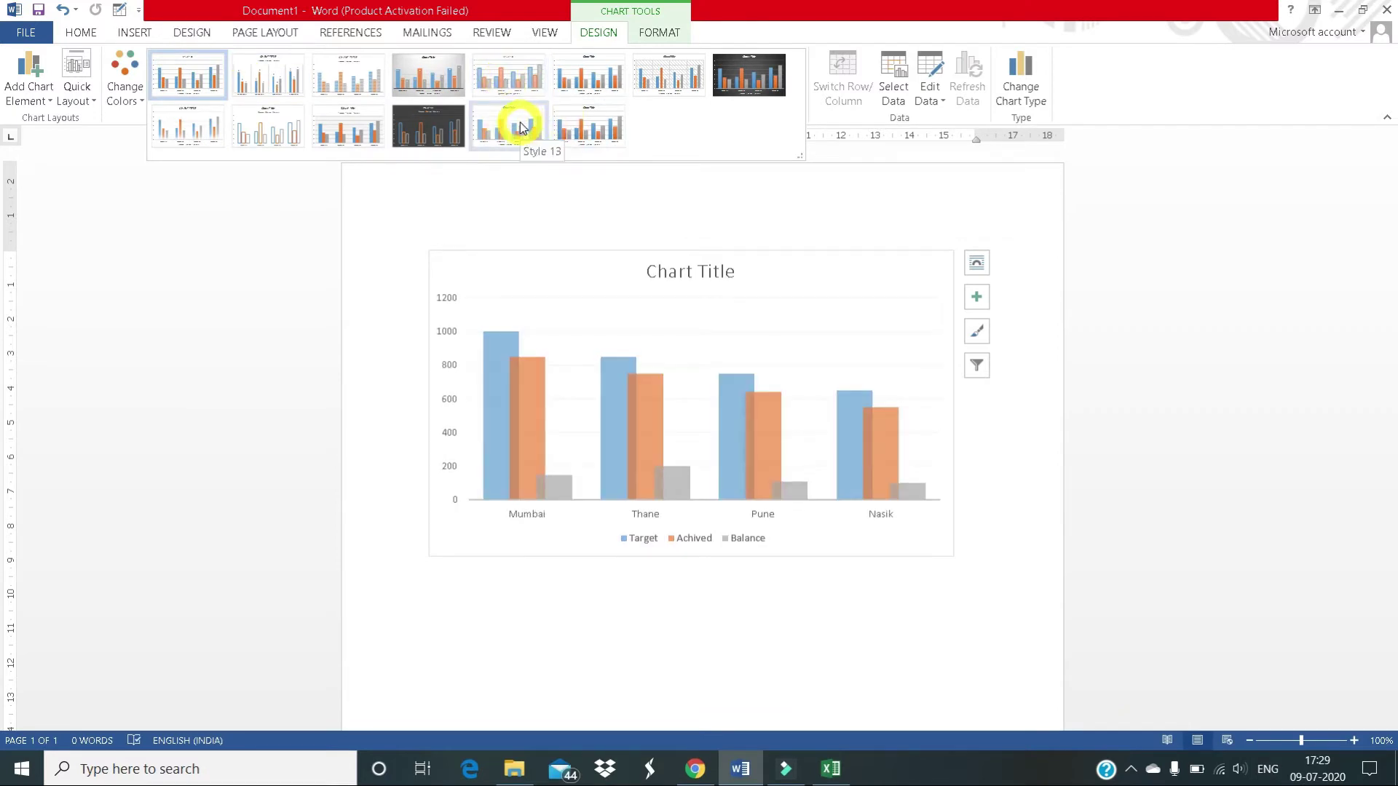
left_click(437, 127)
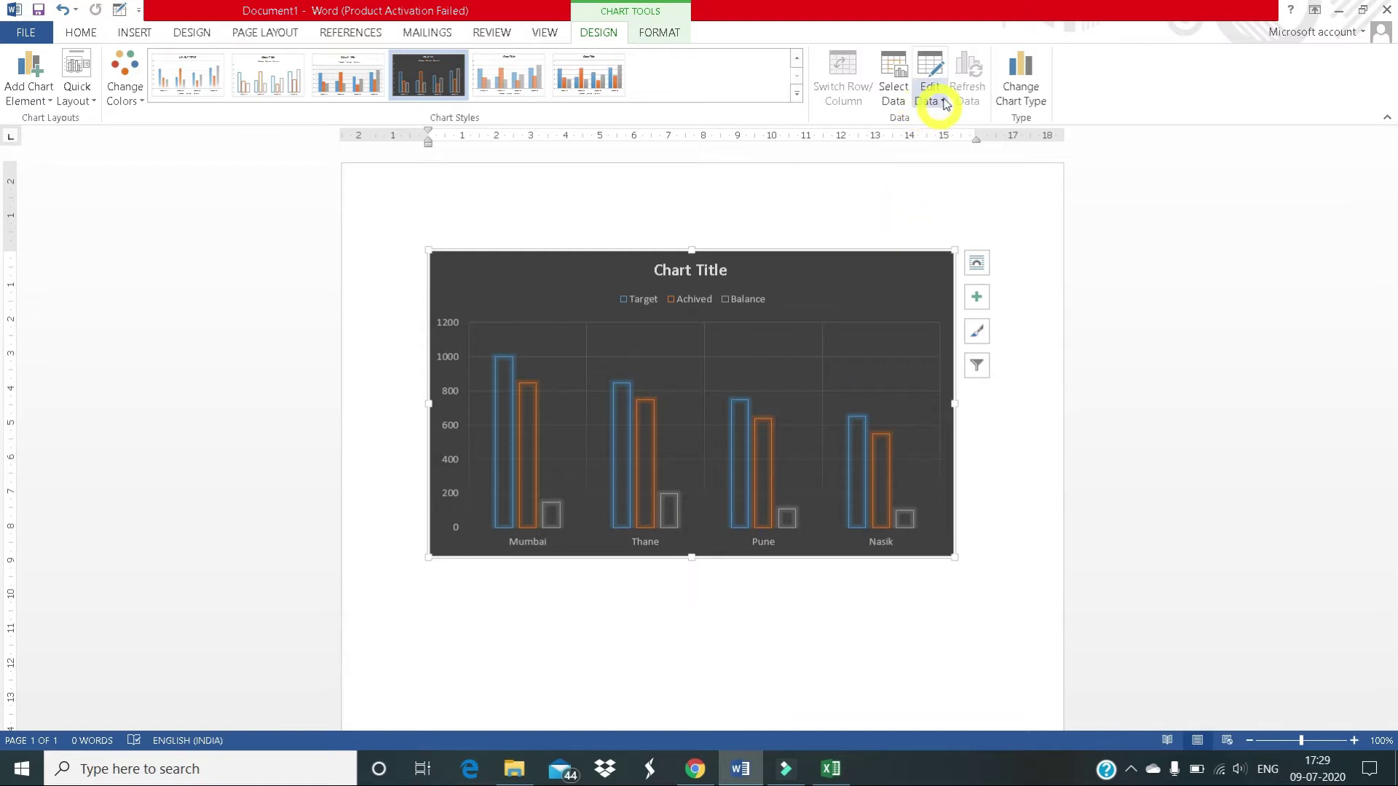
left_click(944, 103)
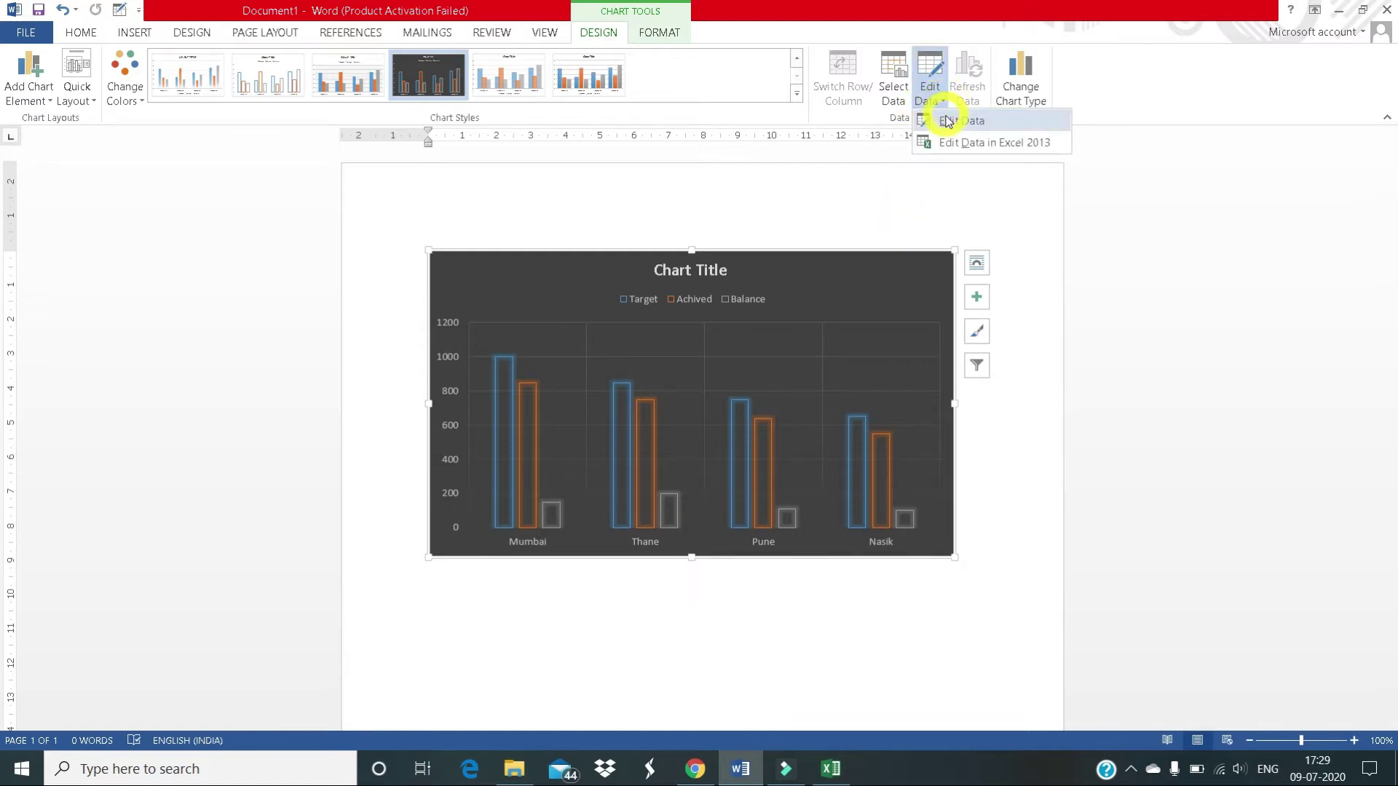
left_click(948, 120)
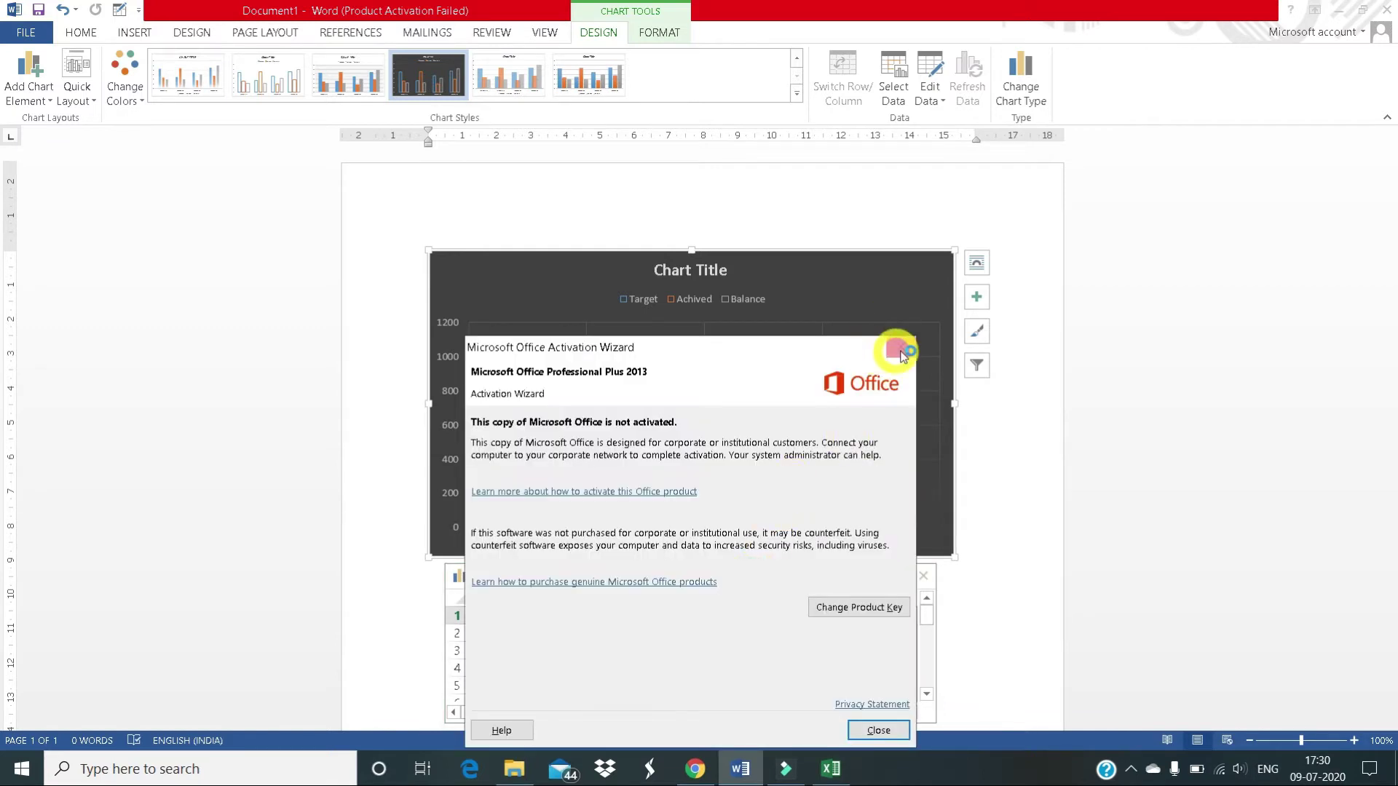
left_click(901, 347)
left_click_drag(771, 576, 905, 26)
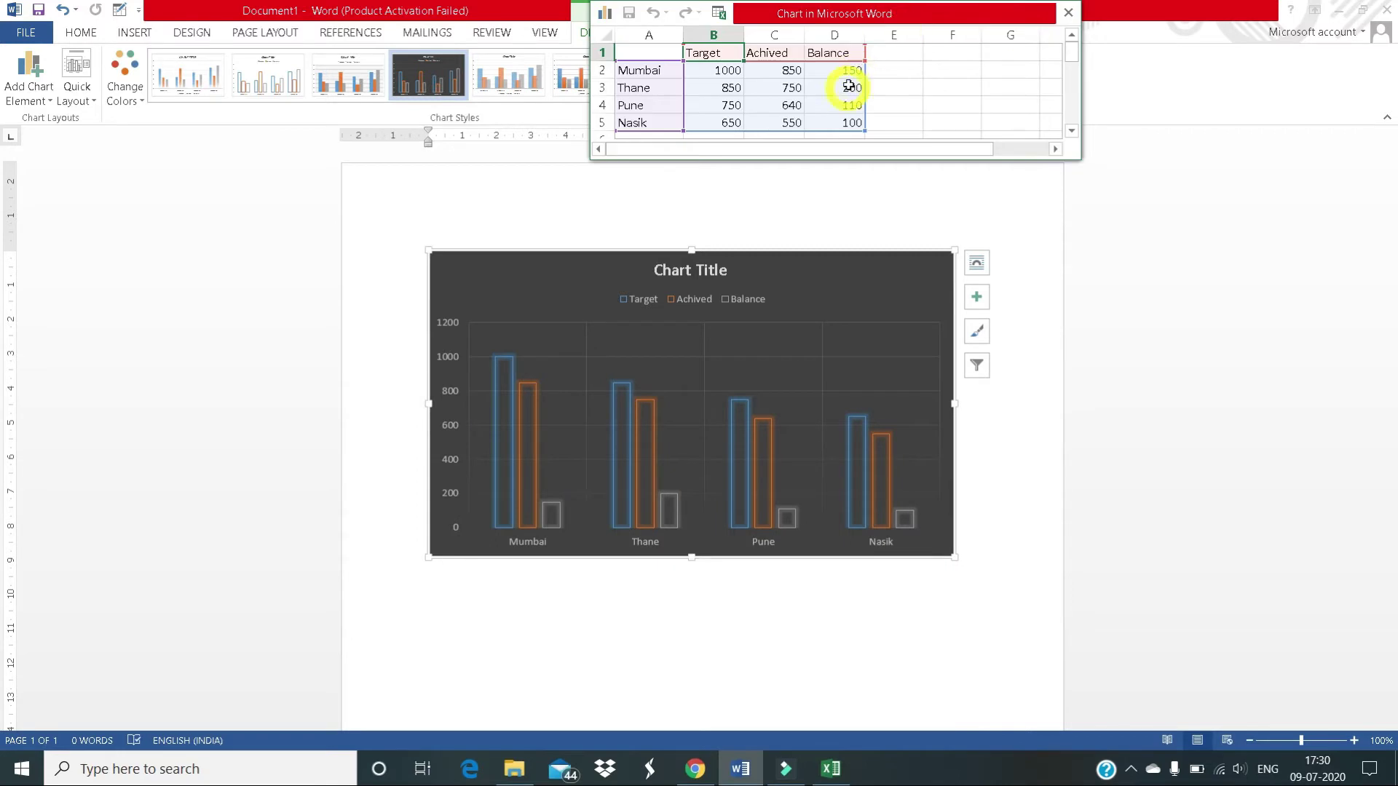
left_click_drag(842, 157, 842, 240)
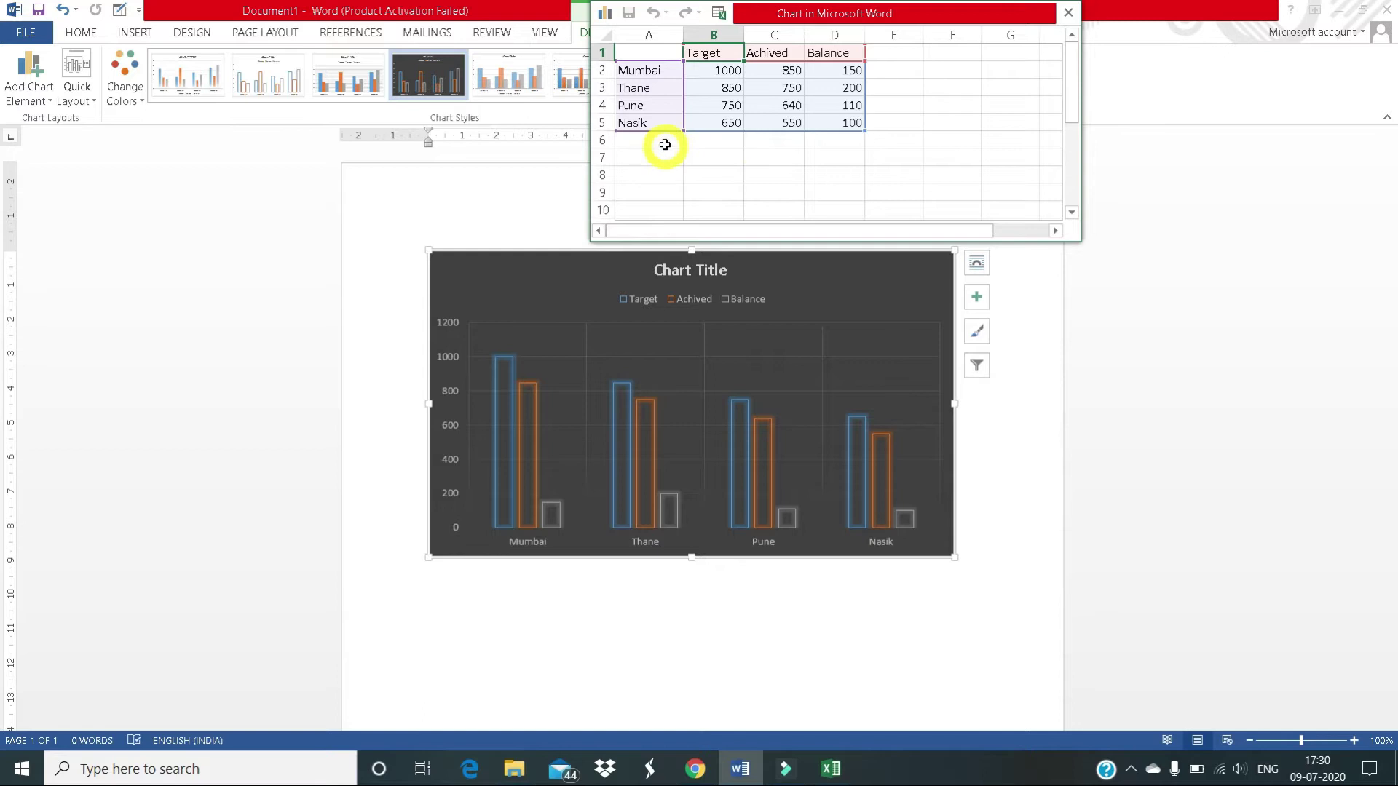
left_click(665, 144)
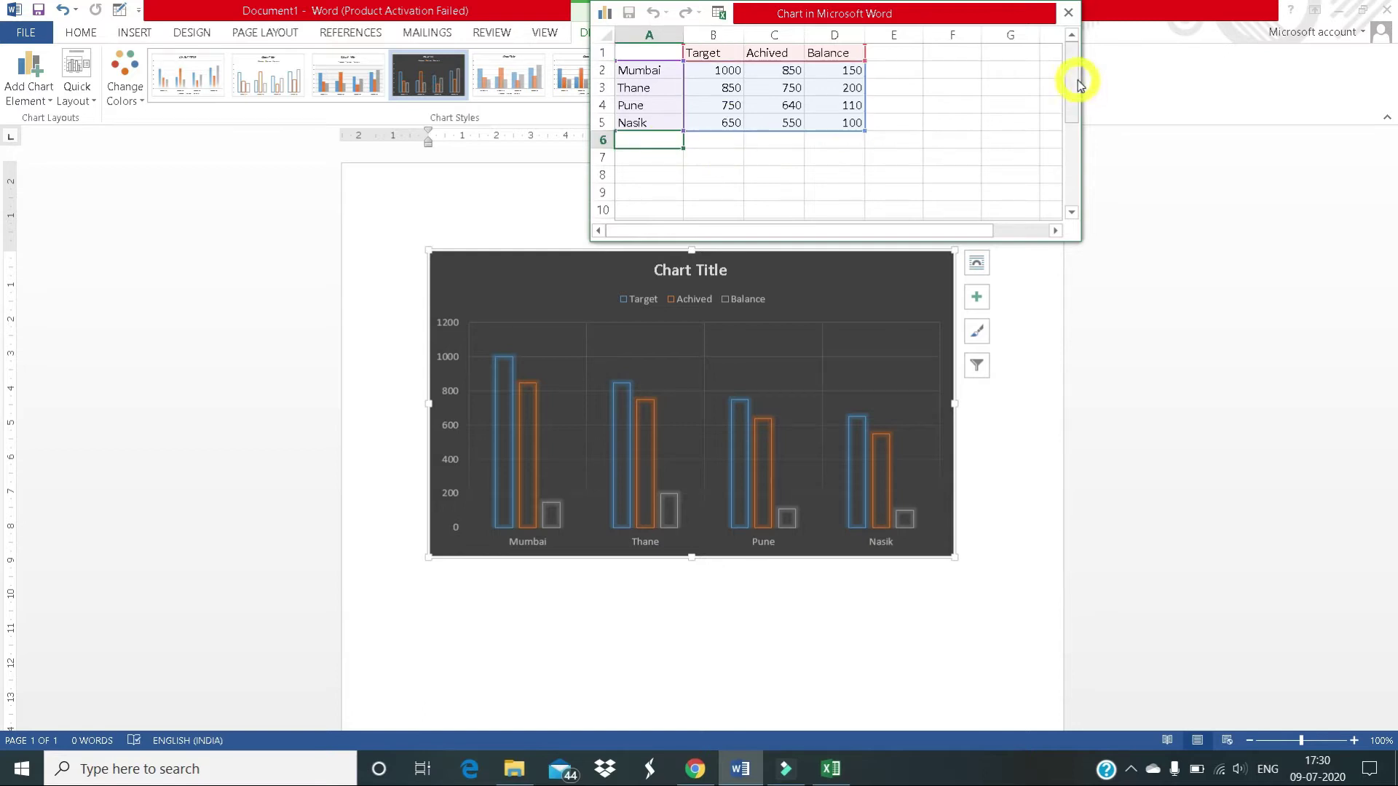
left_click(1068, 13)
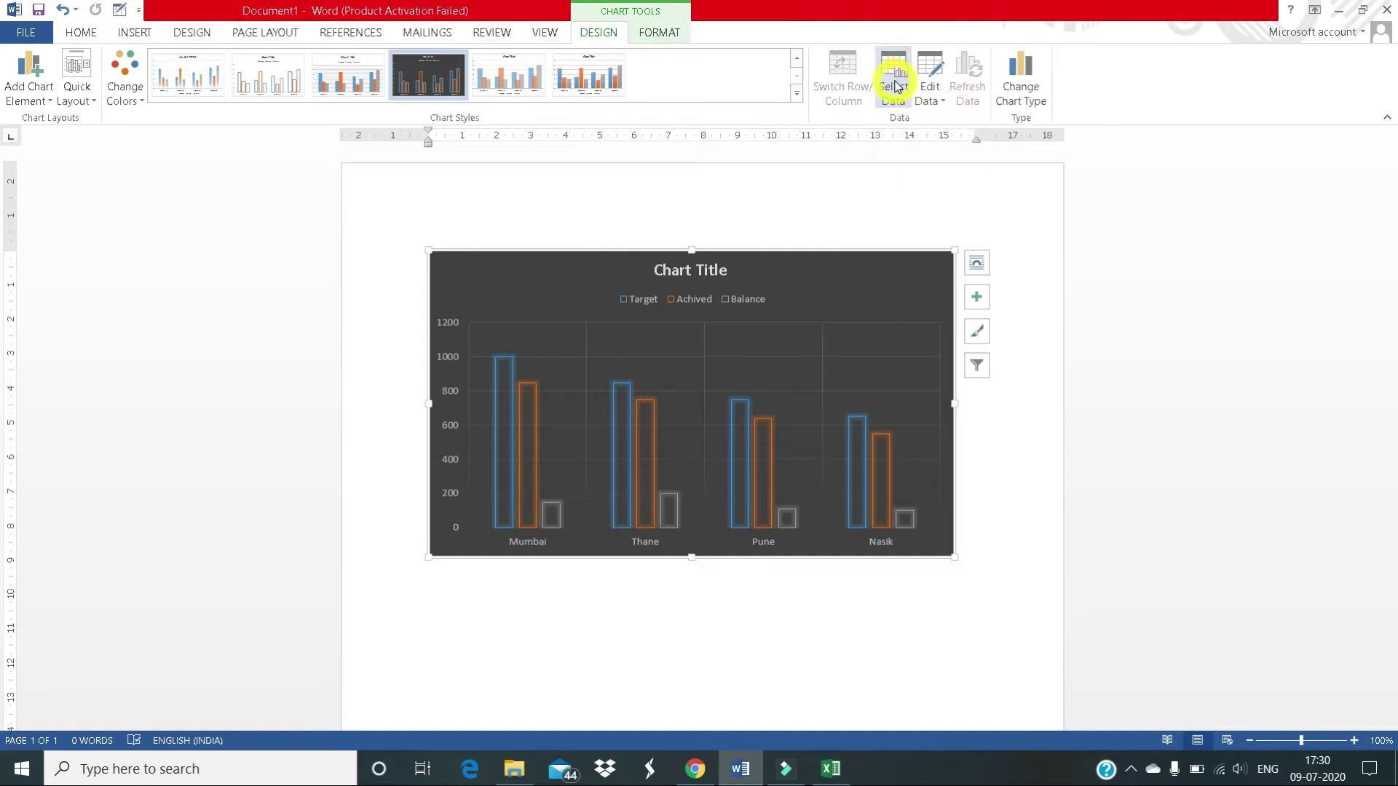
Step: Open the Select Data Source settings, close them unchanged, and close the data sheet
left_click(896, 86)
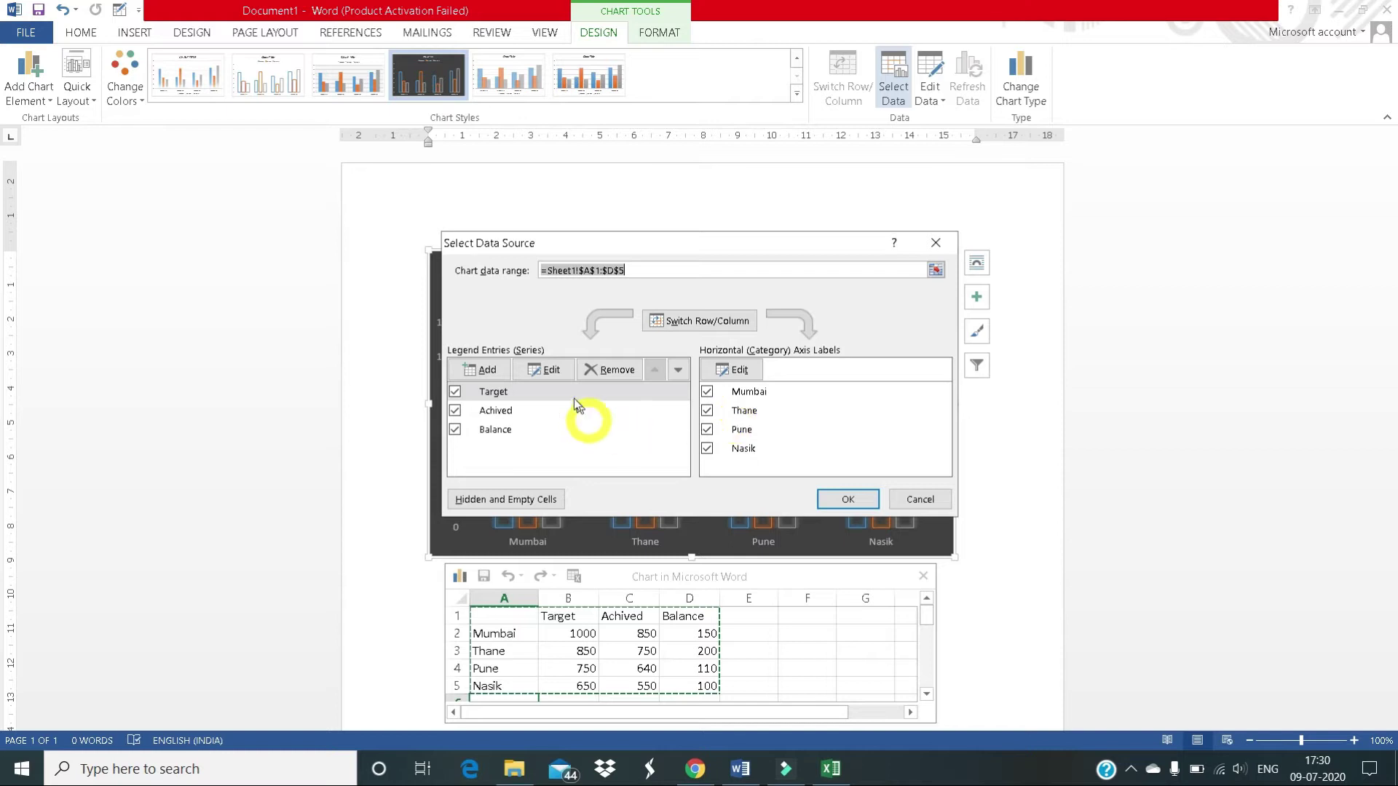
left_click(922, 501)
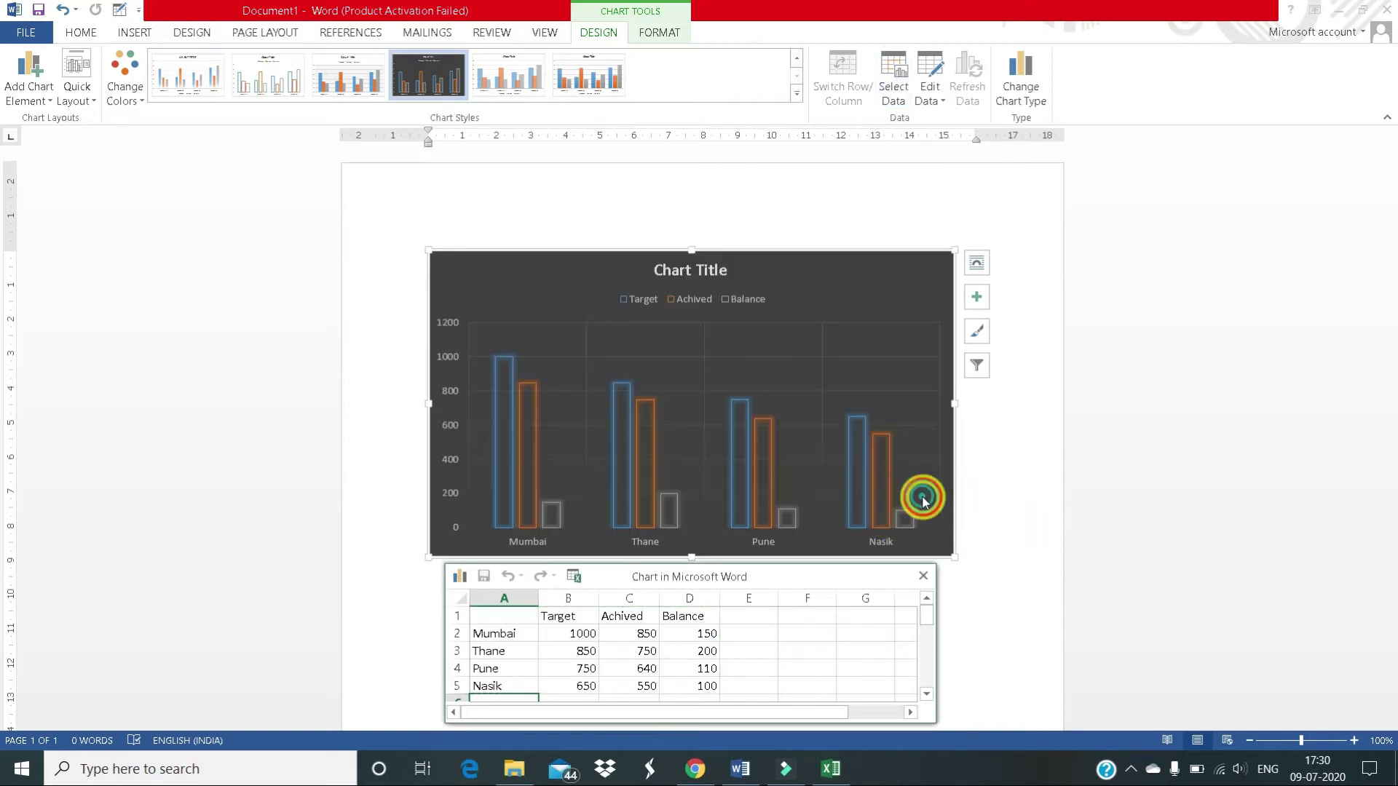
left_click(926, 578)
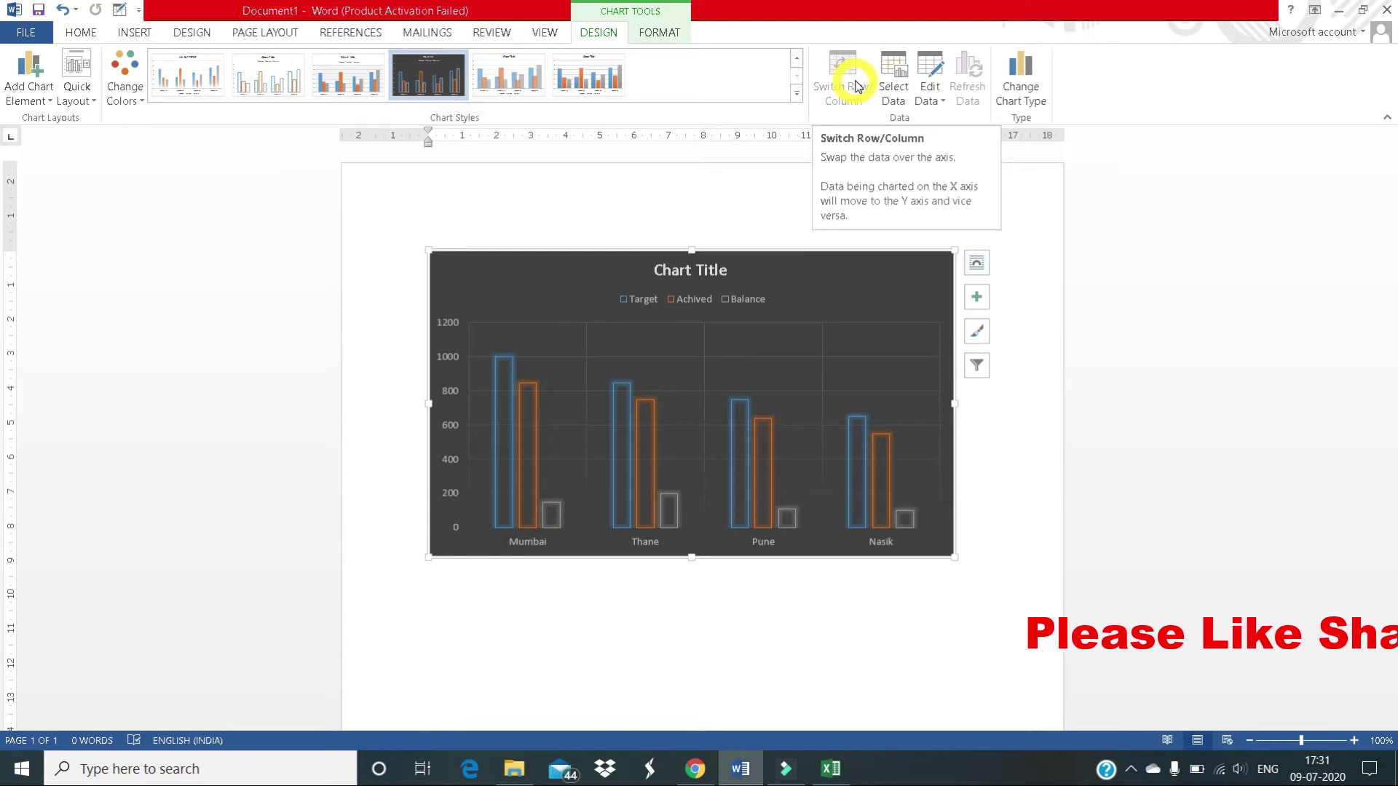
Step: Reopen the chart data for editing in Word and dismiss the activation prompt
left_click(929, 99)
left_click(930, 120)
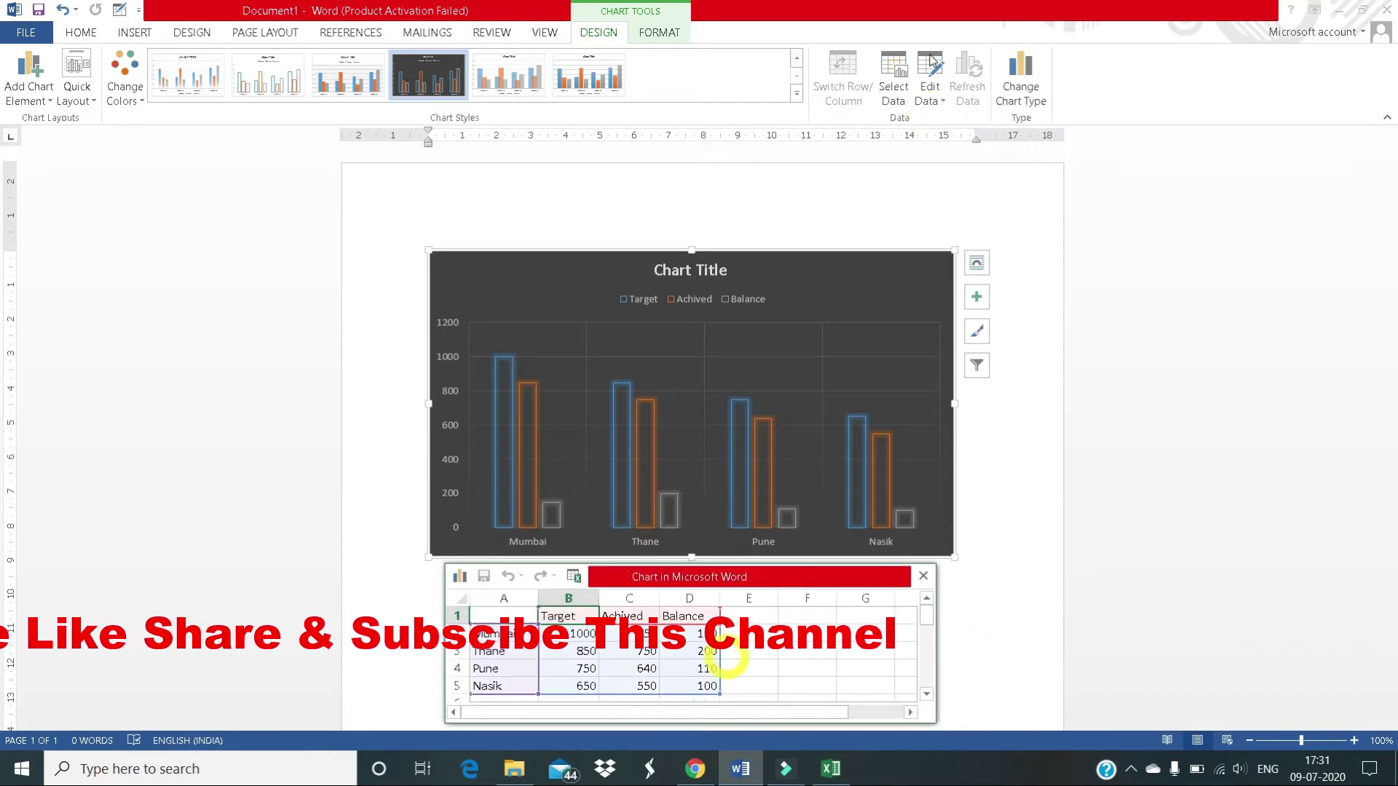
left_click(901, 349)
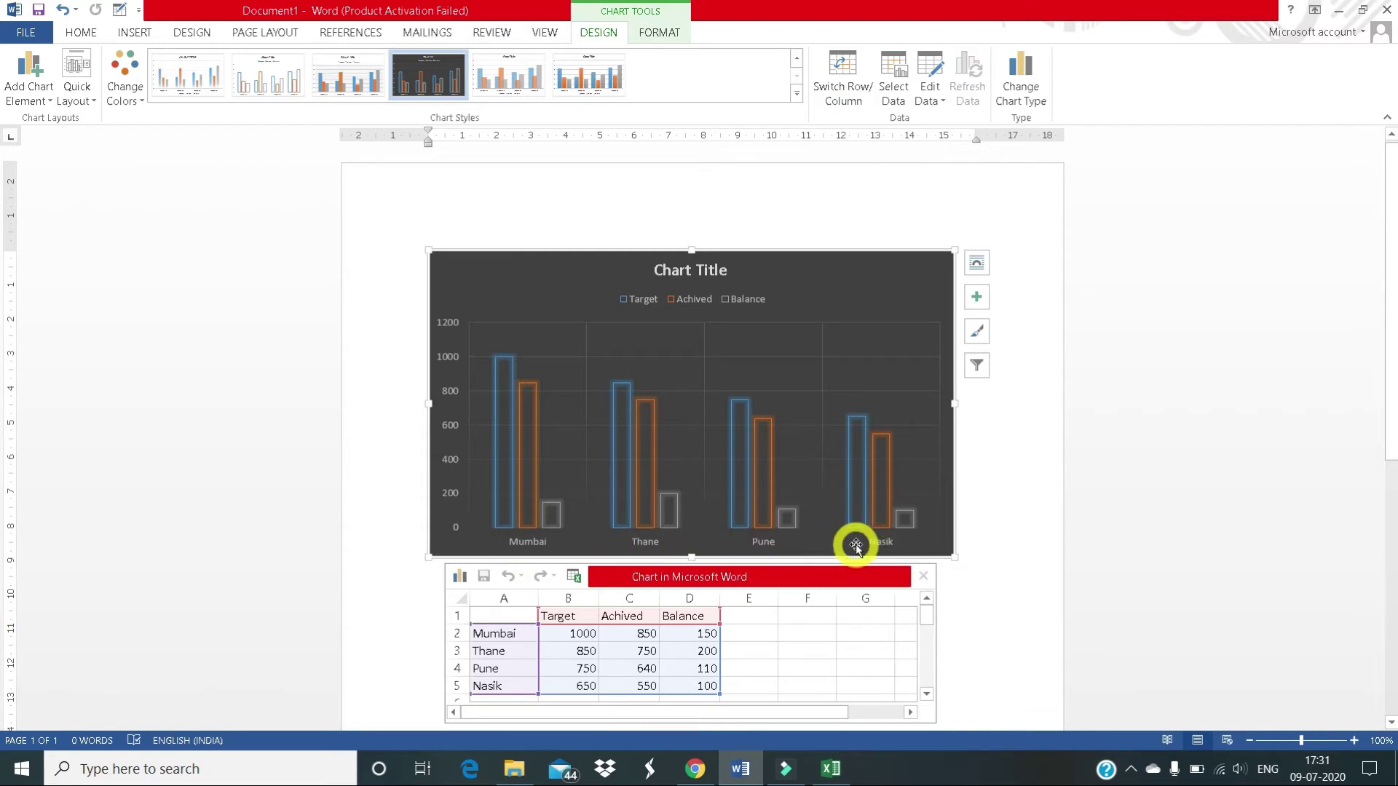
Step: Compare Switch Row/Column groupings, ending with cities on the axis, and close the data sheet
left_click(847, 87)
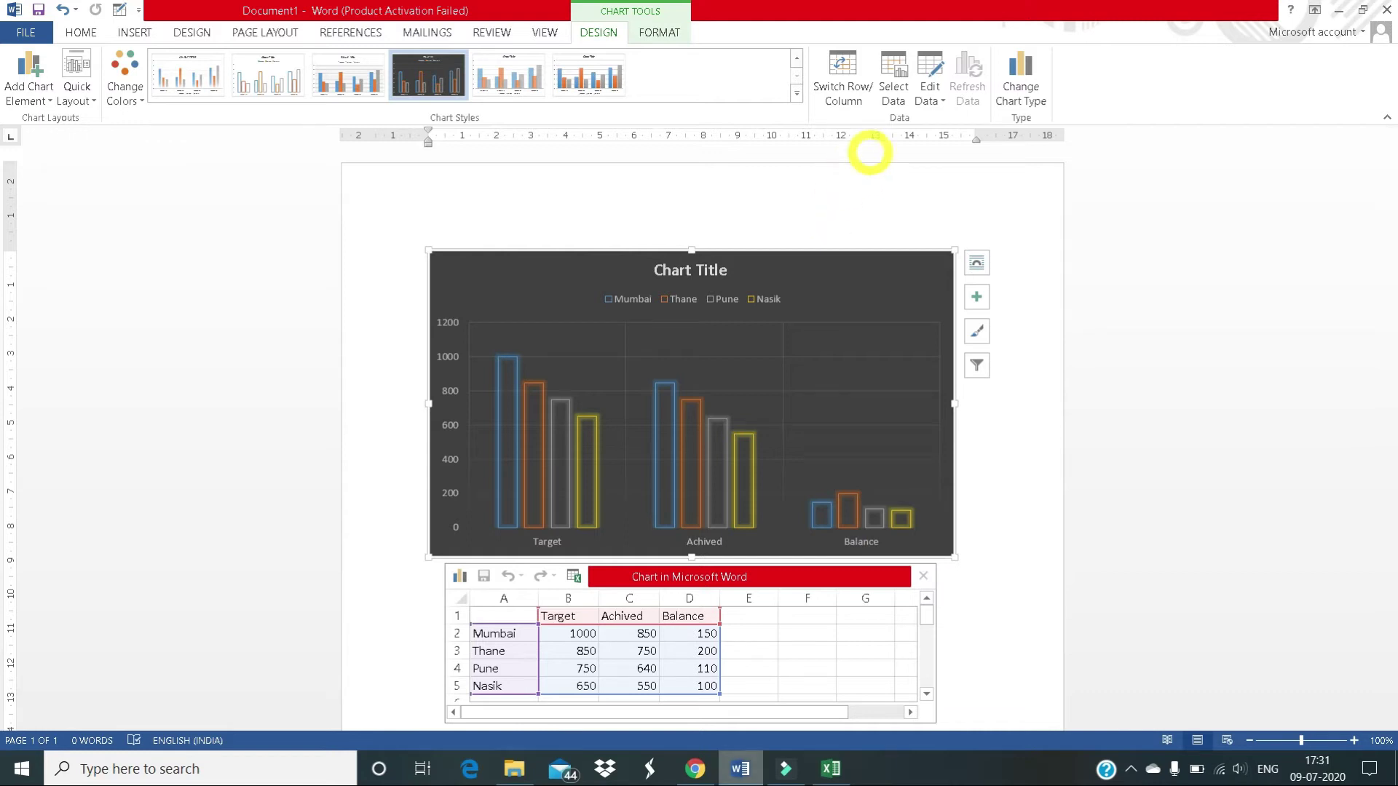
left_click(839, 86)
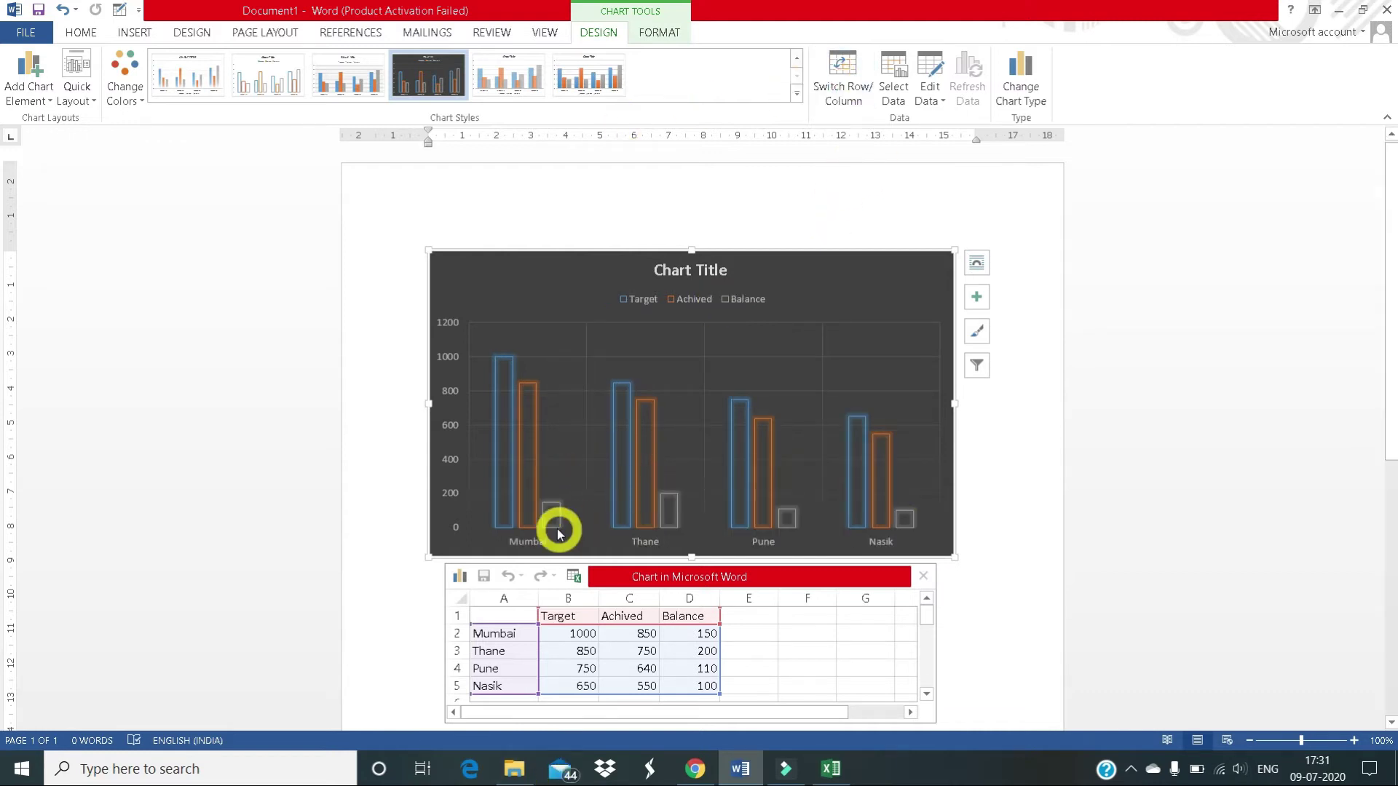
left_click(842, 73)
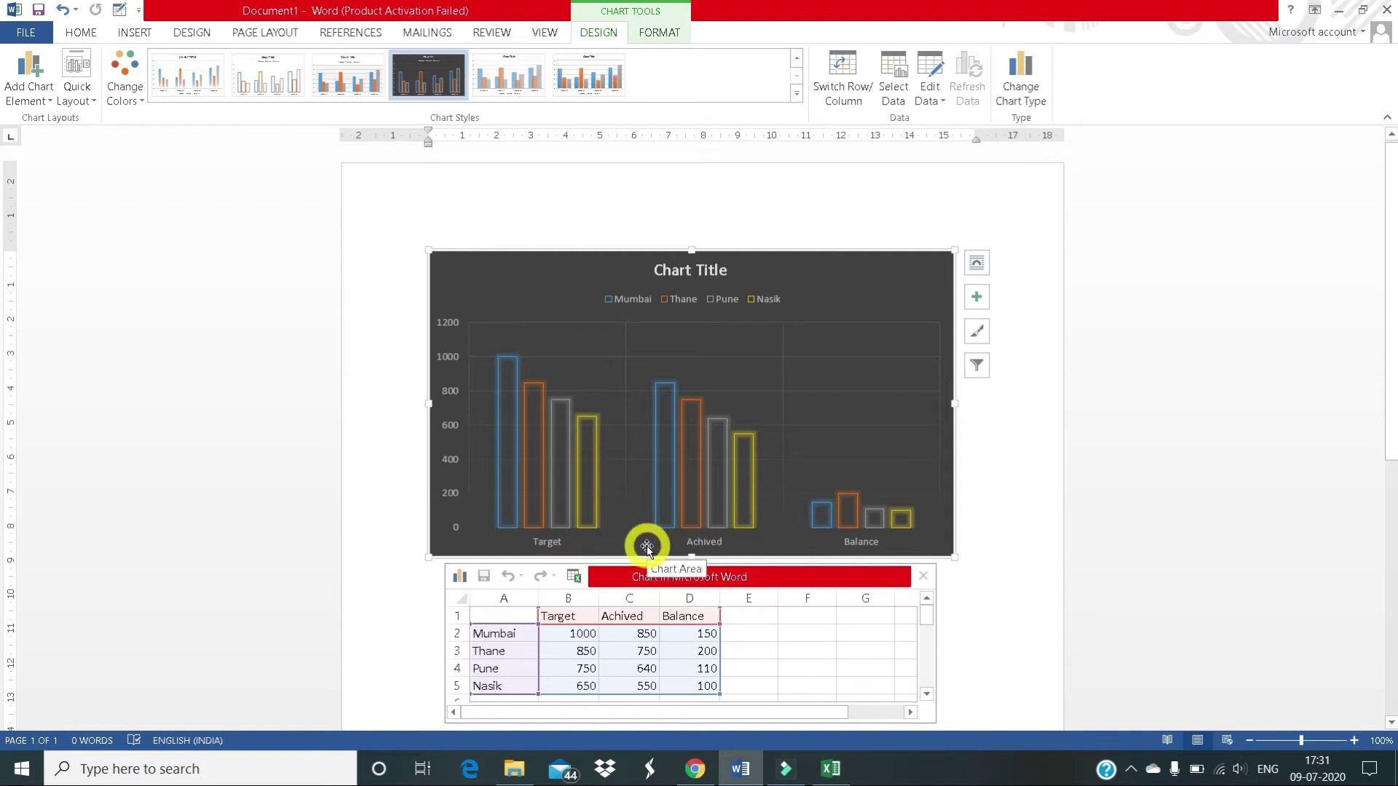
left_click(852, 91)
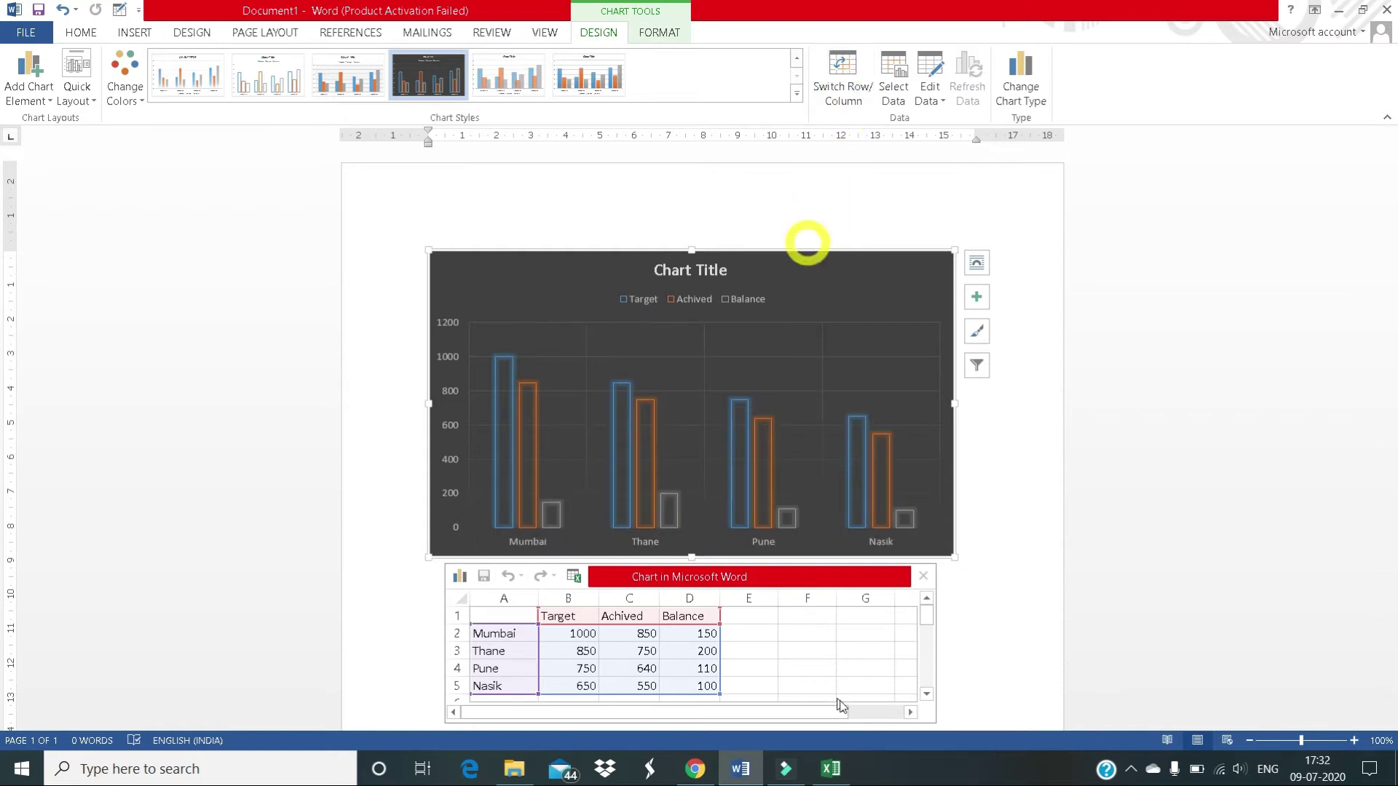
left_click(923, 577)
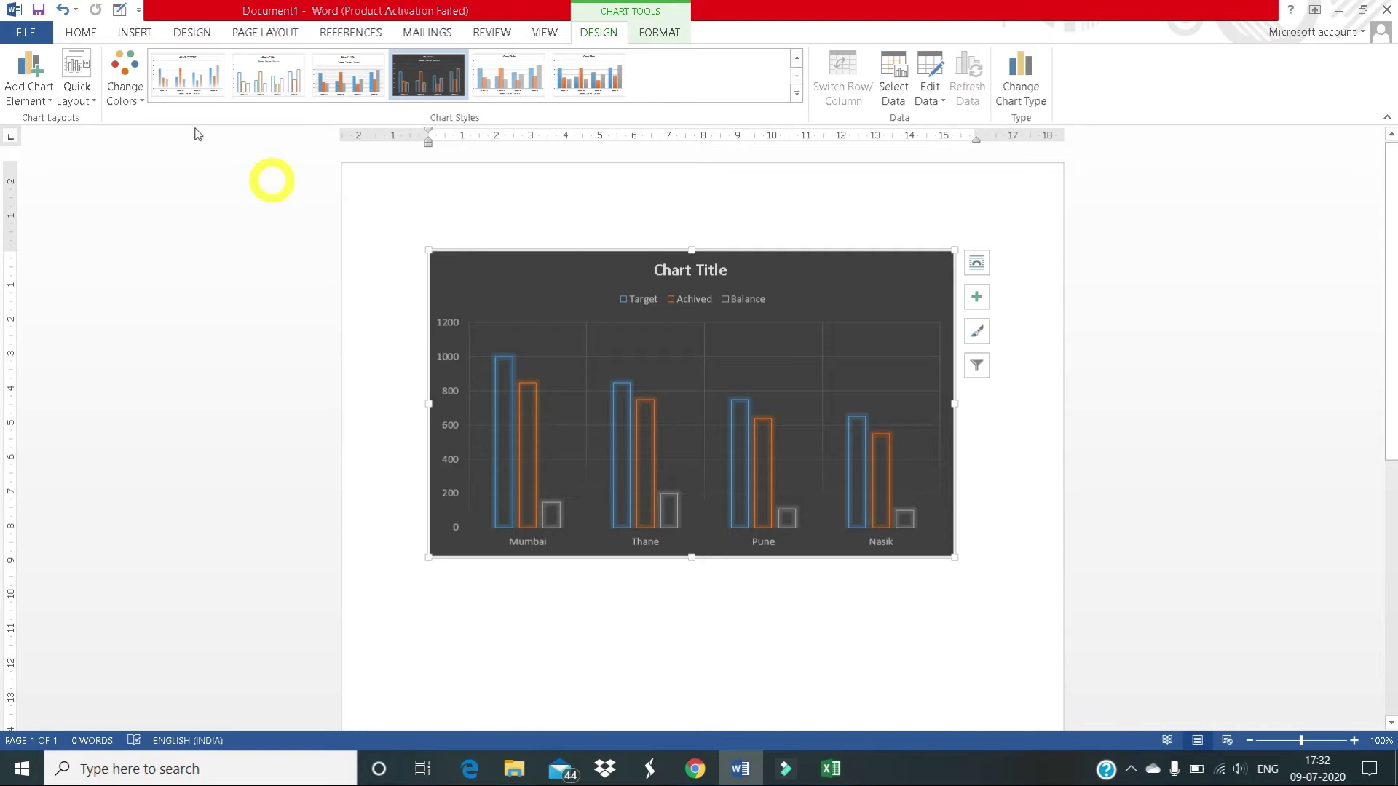
Step: Try the orange, yellow and green colour palette, undo it, and bring up Quick Layouts
left_click(130, 103)
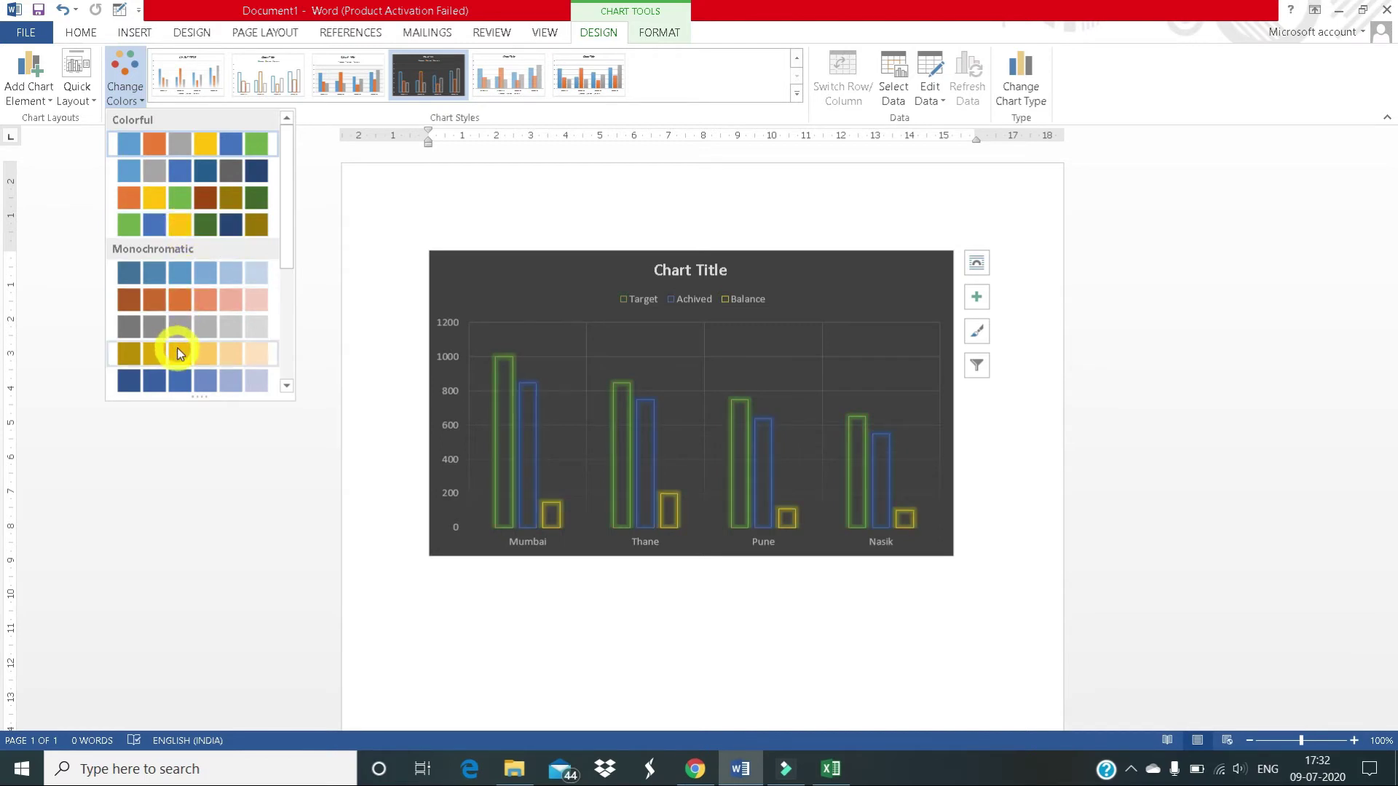
left_click(152, 199)
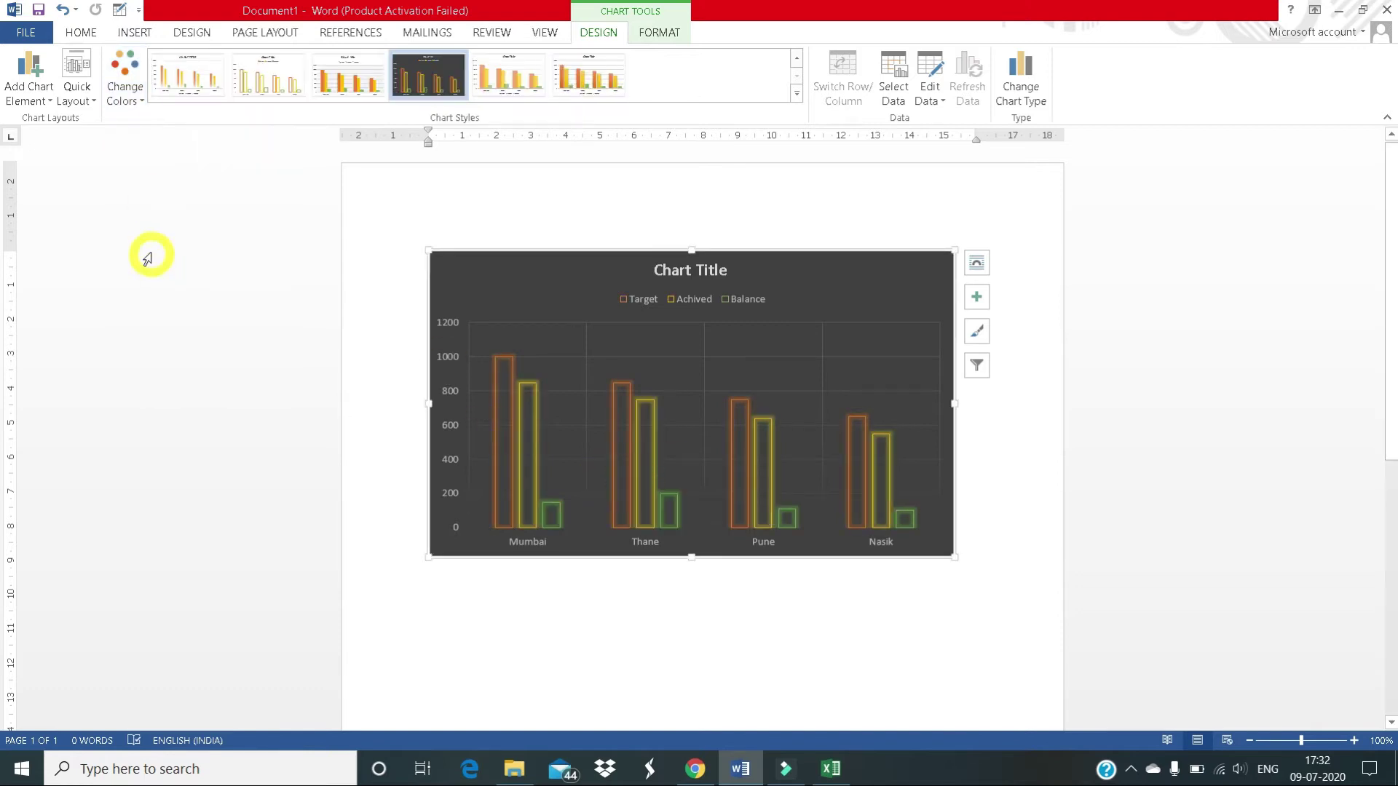
key("ctrl+z")
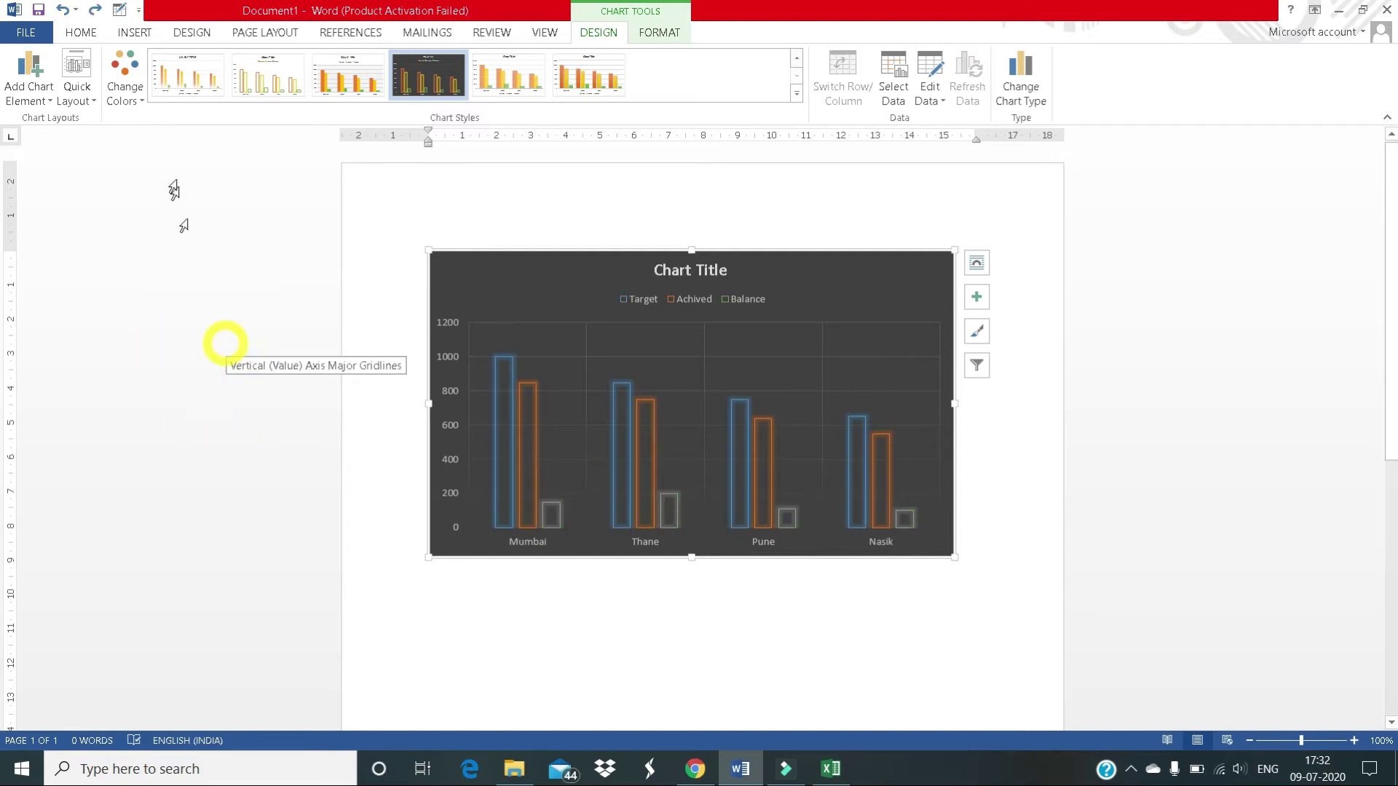
left_click(93, 101)
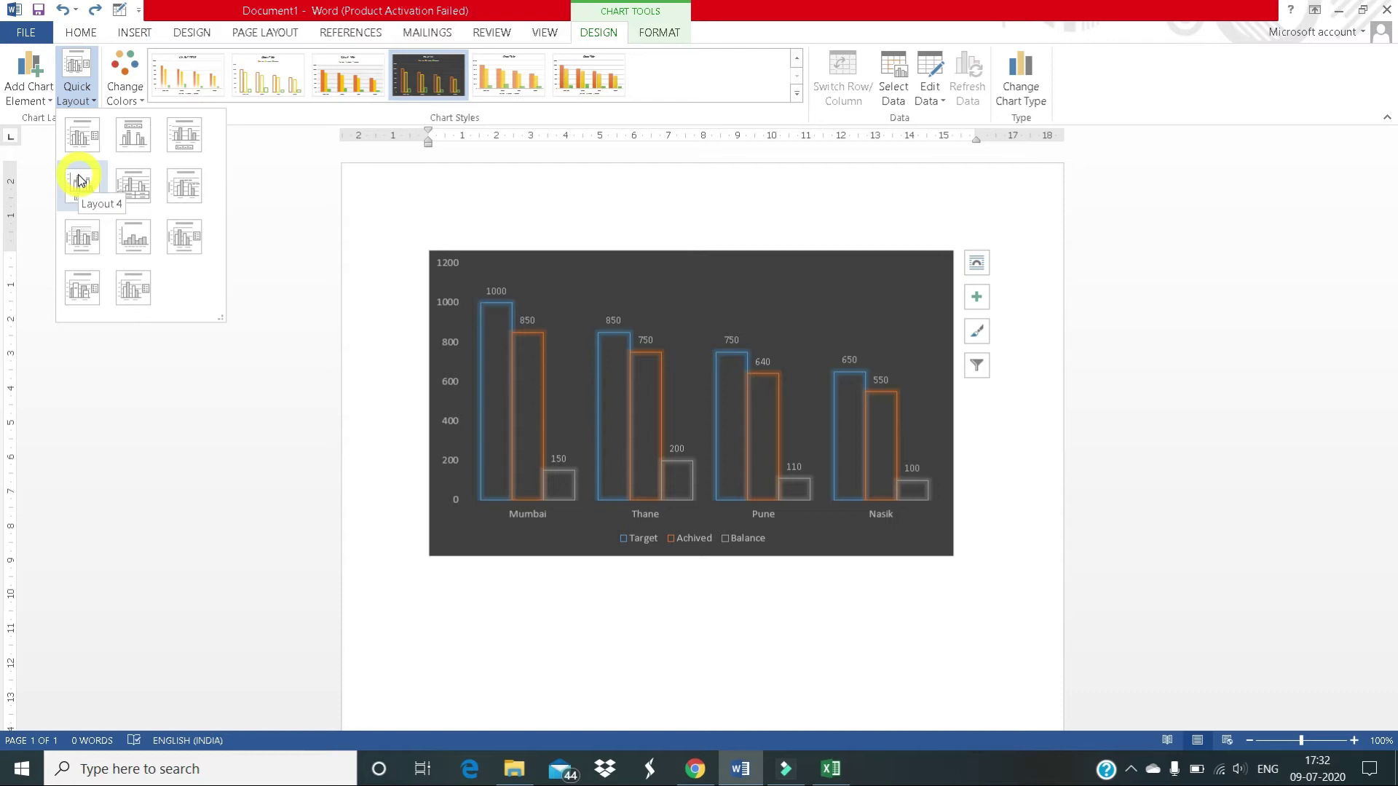
Step: Apply Quick Layout 1, with the chart title on top and the legend on the right
left_click(519, 316)
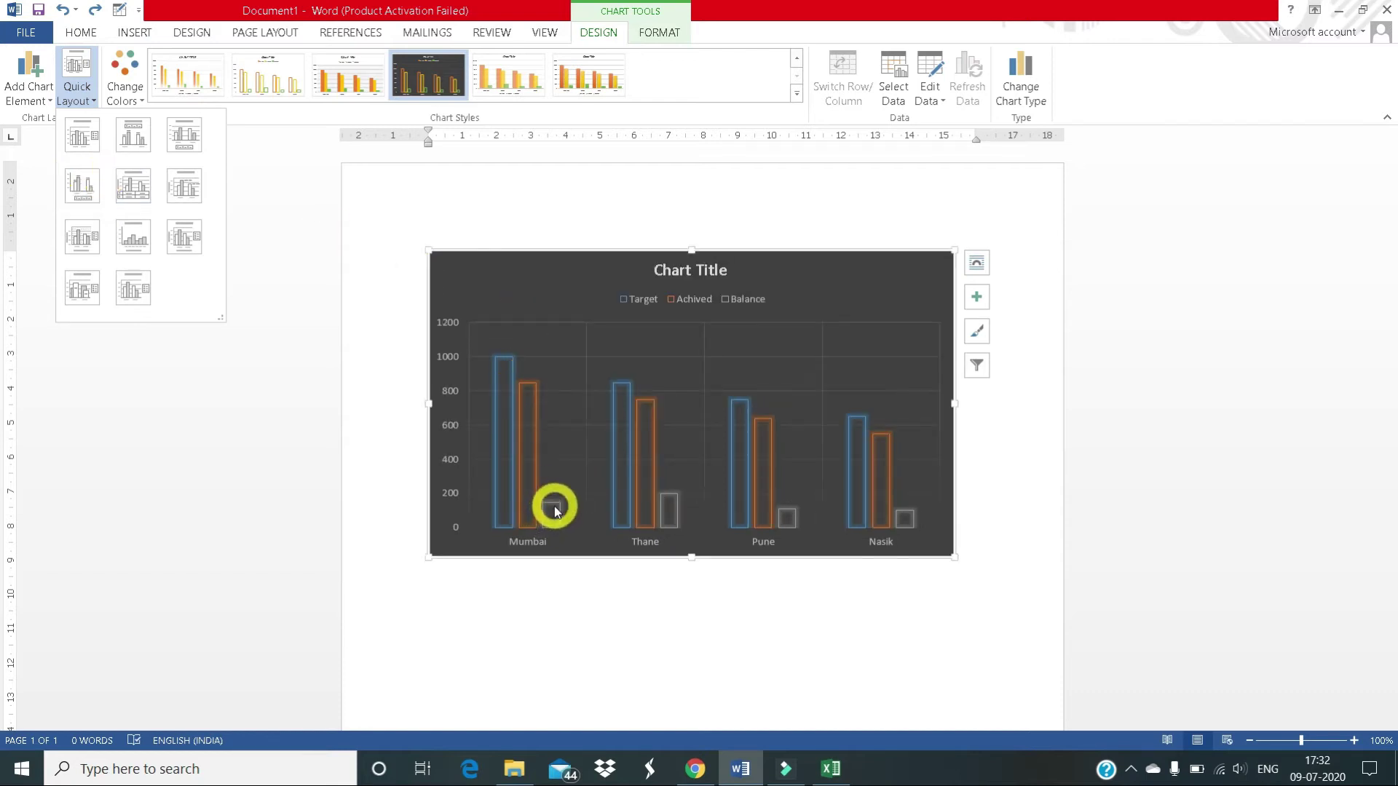
left_click(91, 151)
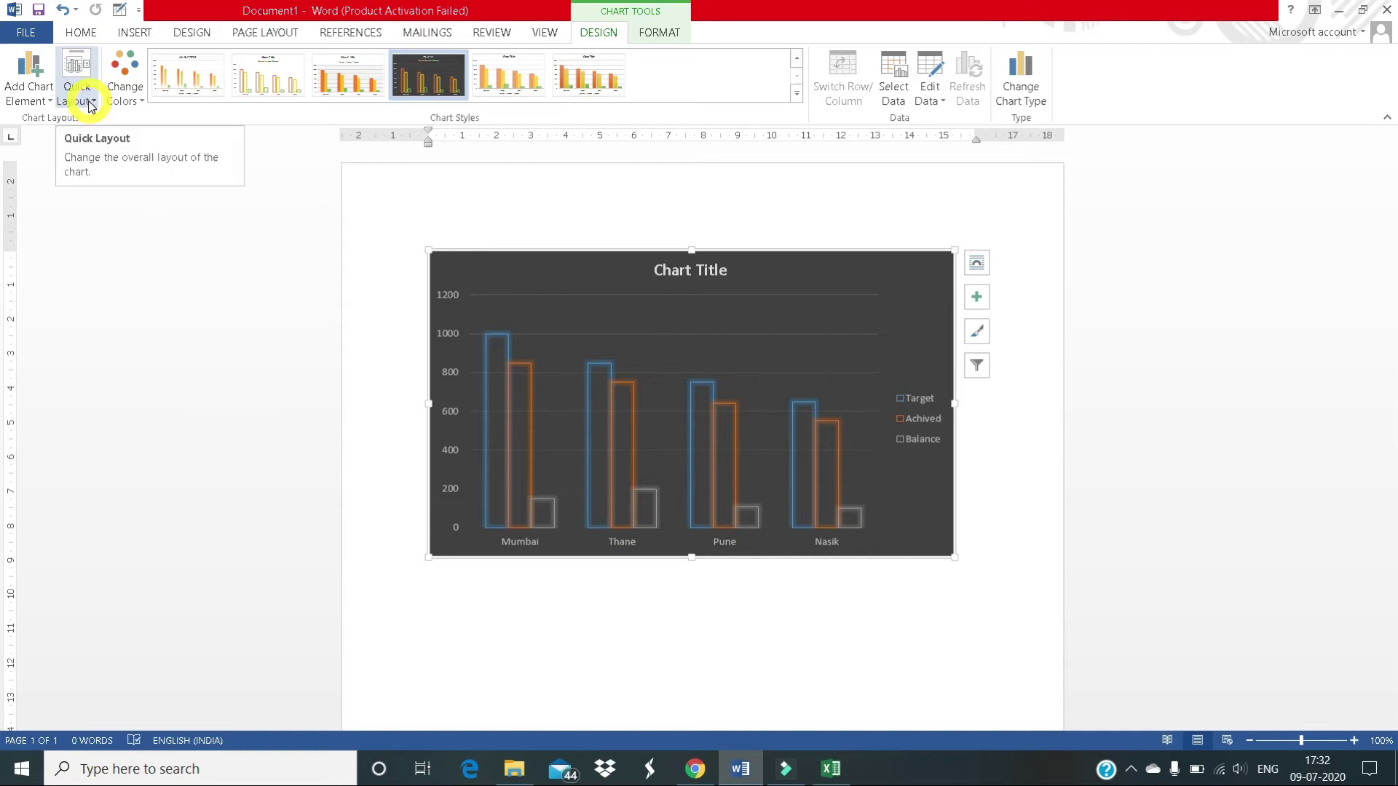
Step: Toggle Axes, Axis Titles and Chart Title off and on, then add Data Labels to every bar
left_click(976, 298)
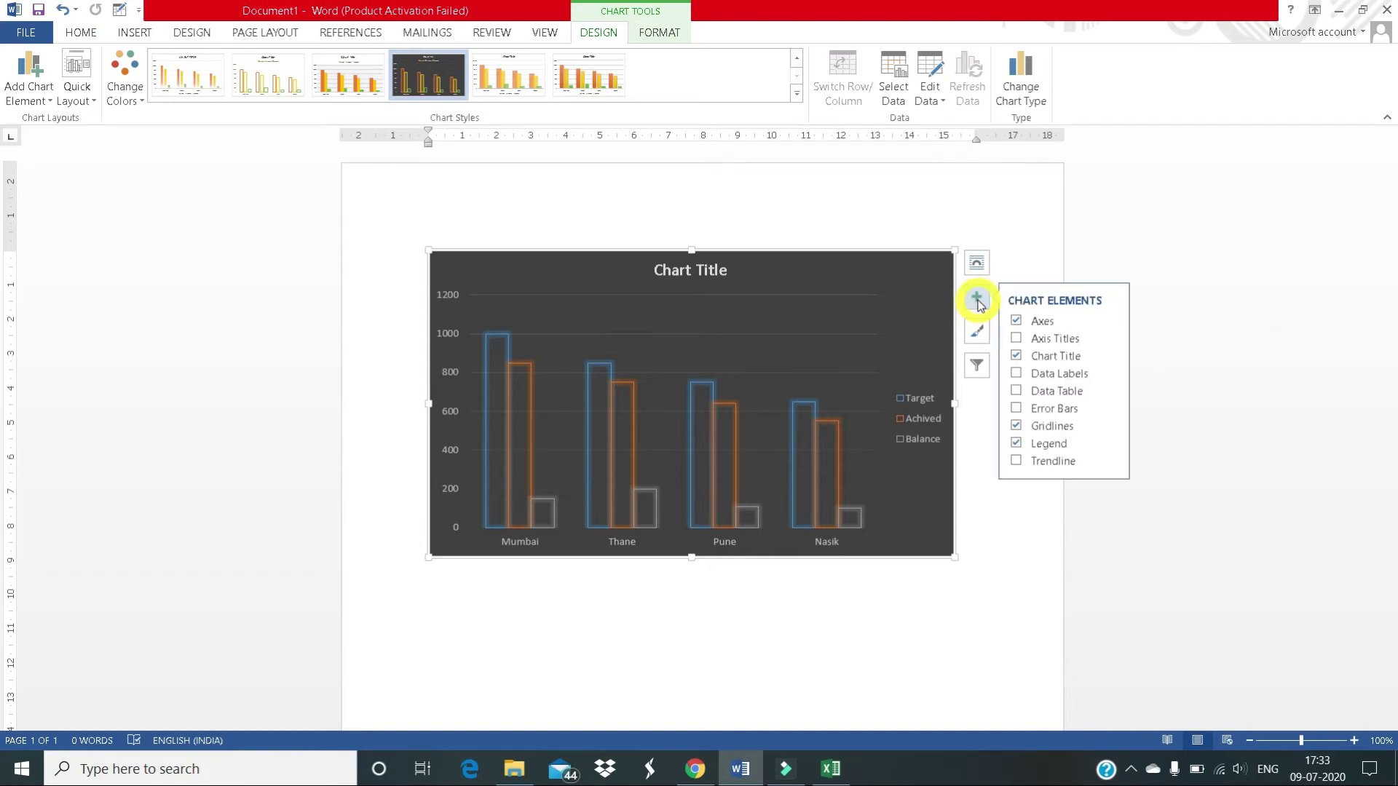
left_click(1027, 322)
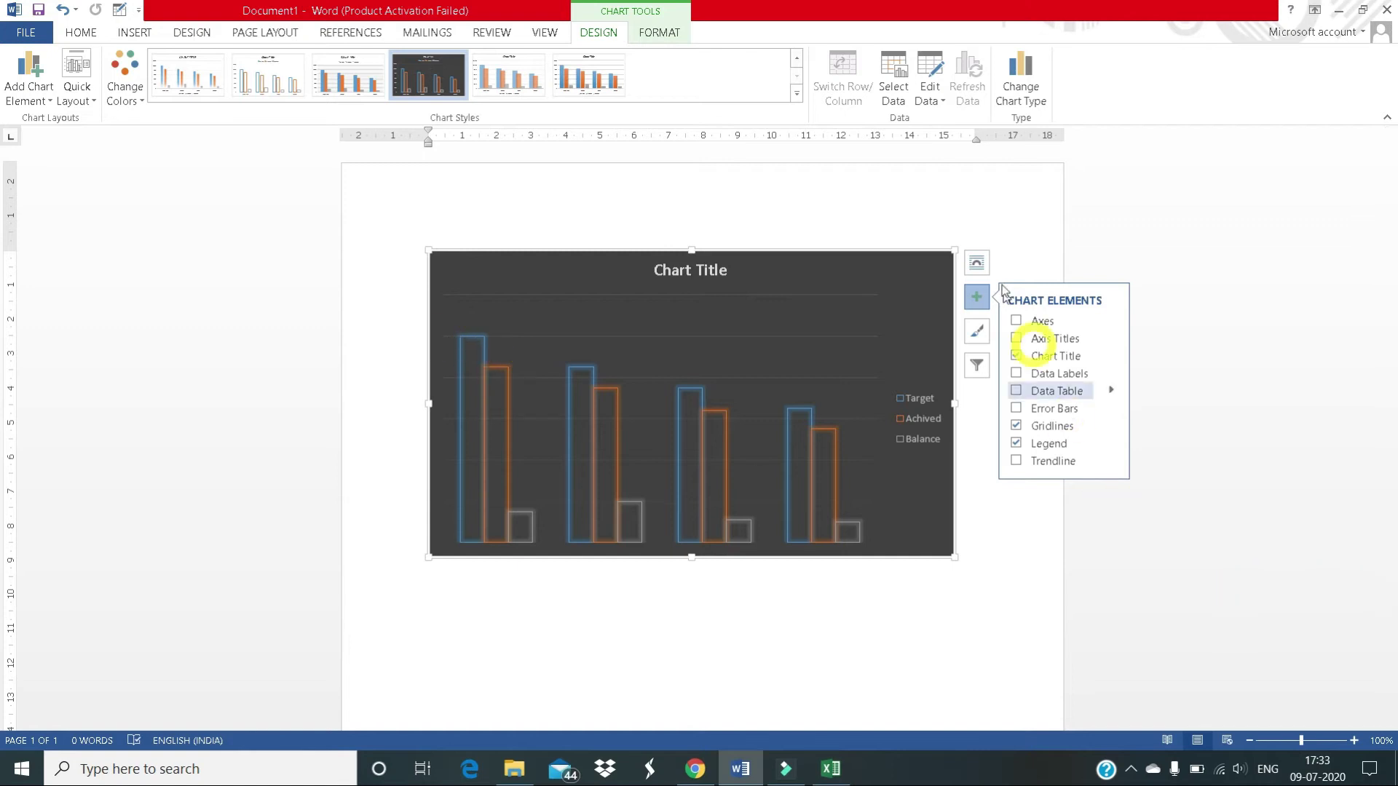
left_click(1016, 322)
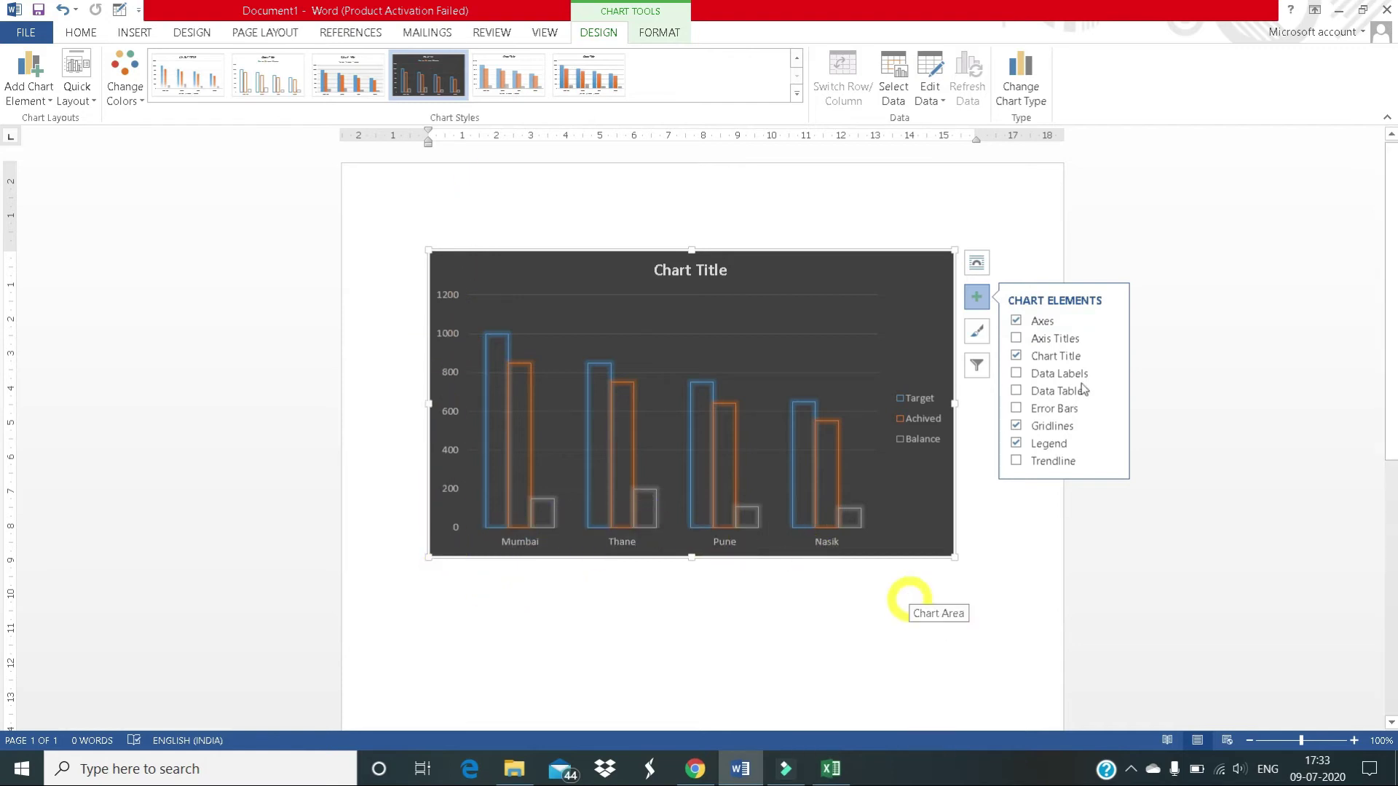
left_click(1017, 339)
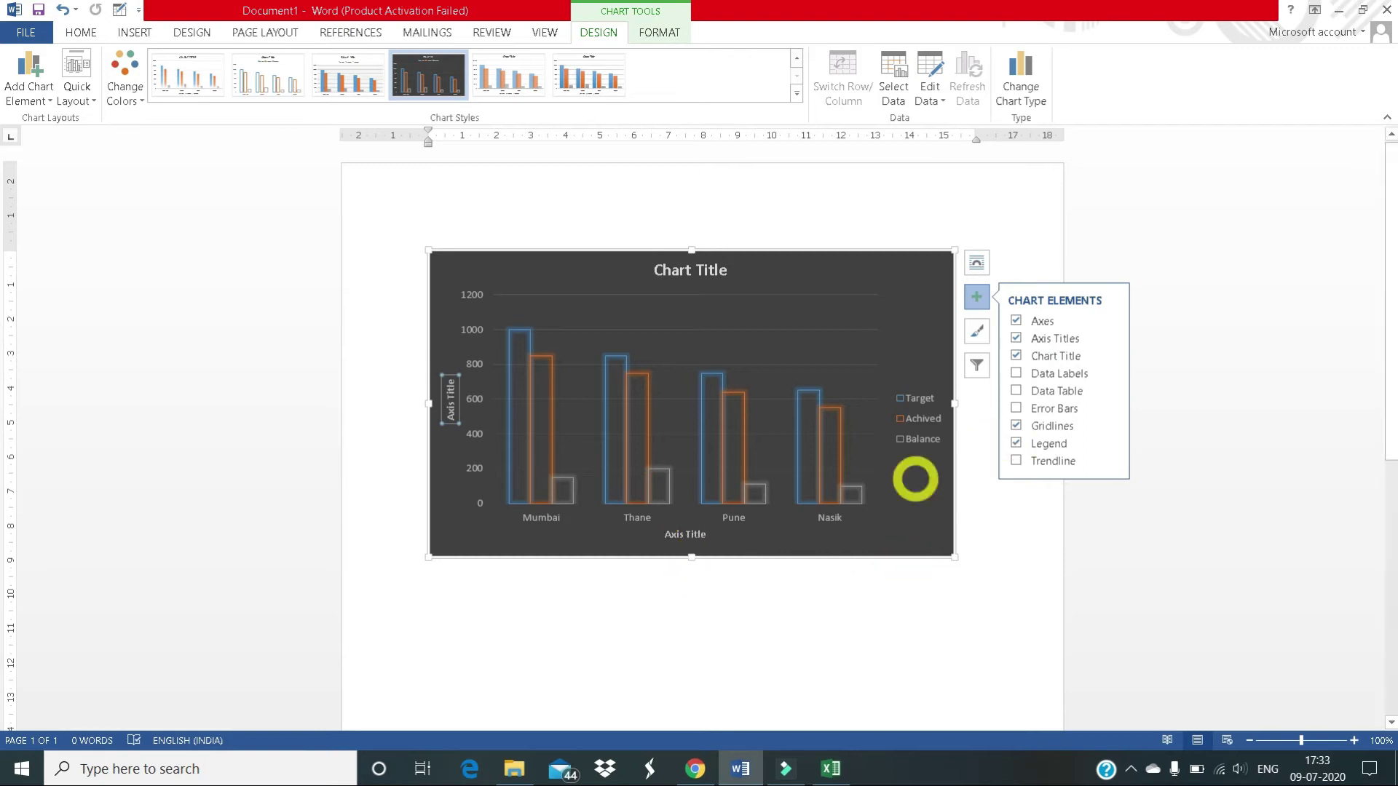
left_click(1017, 339)
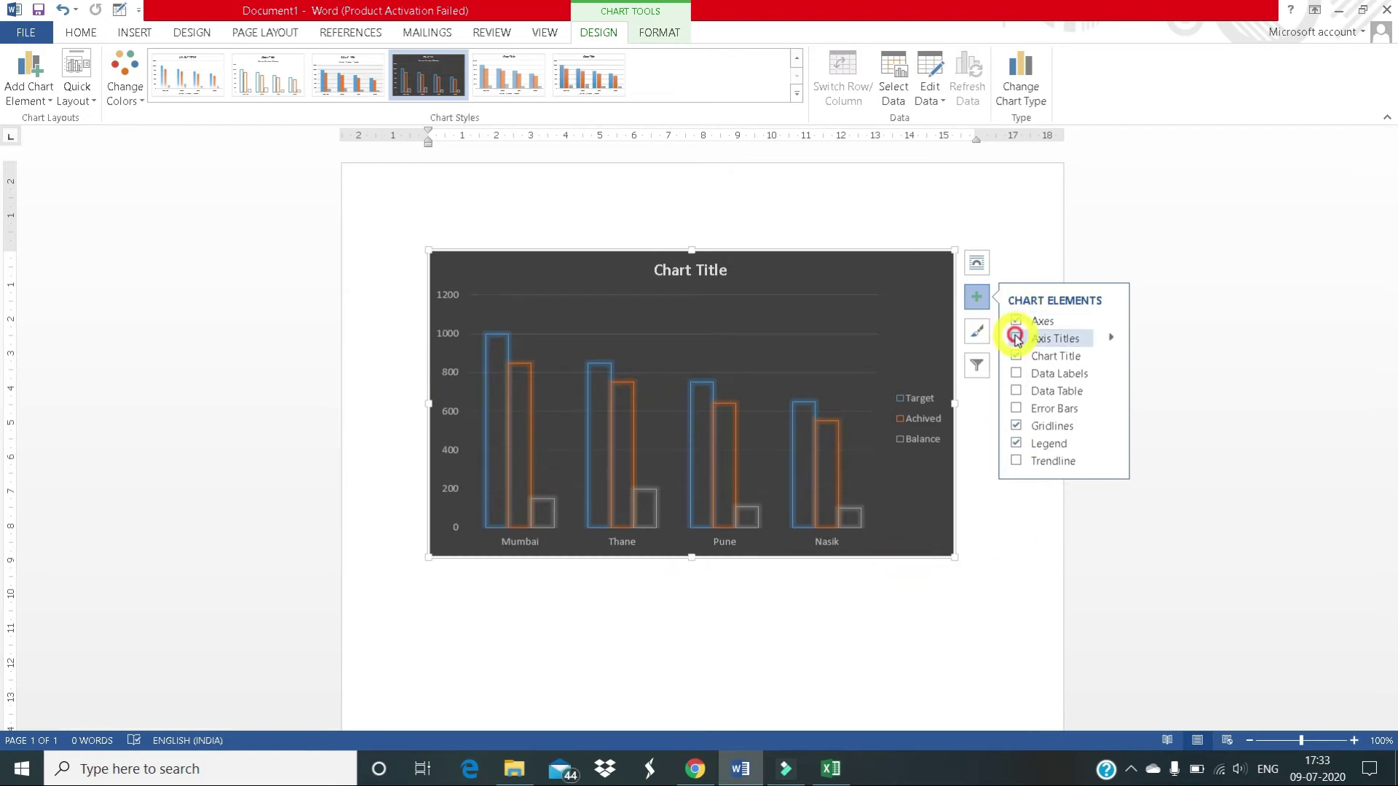
left_click(1016, 356)
left_click(1016, 356)
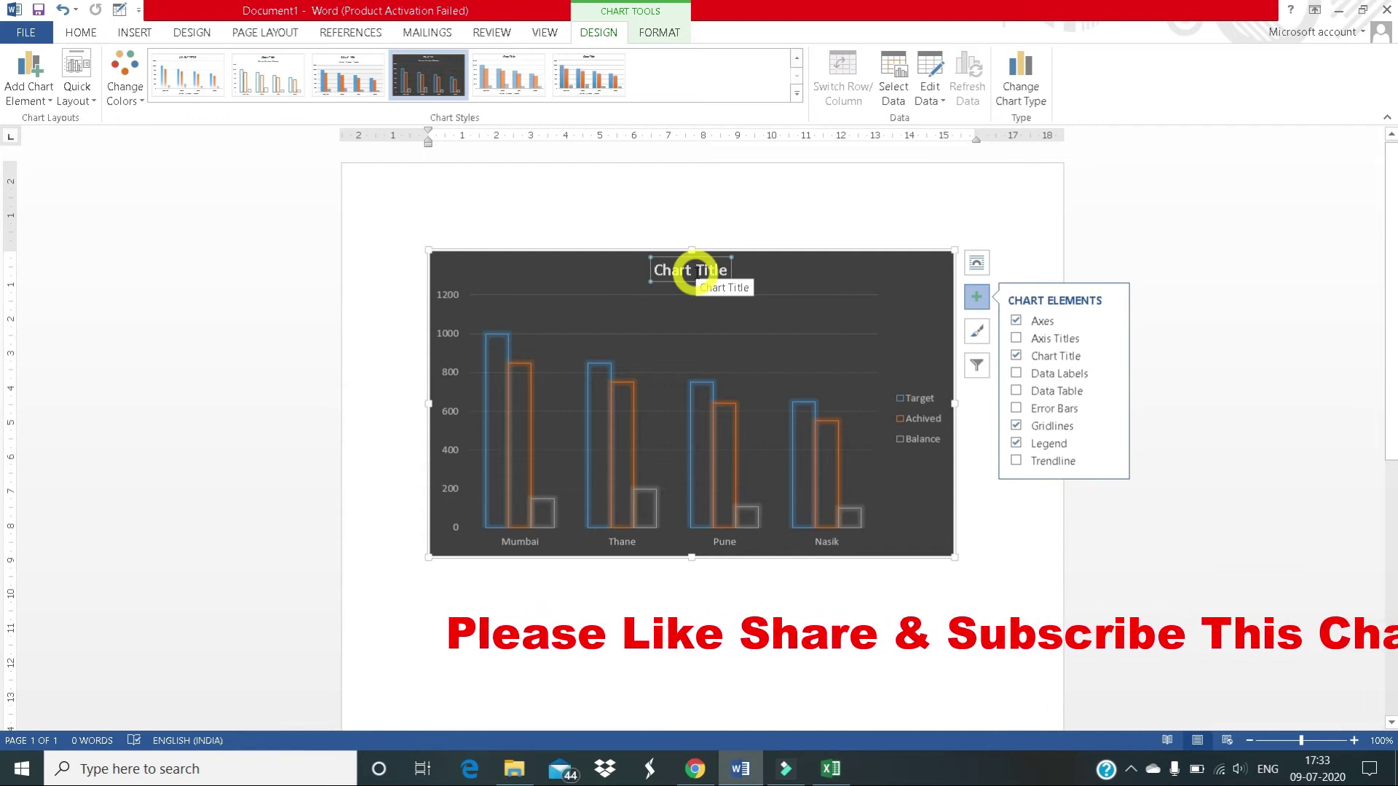
left_click(1018, 373)
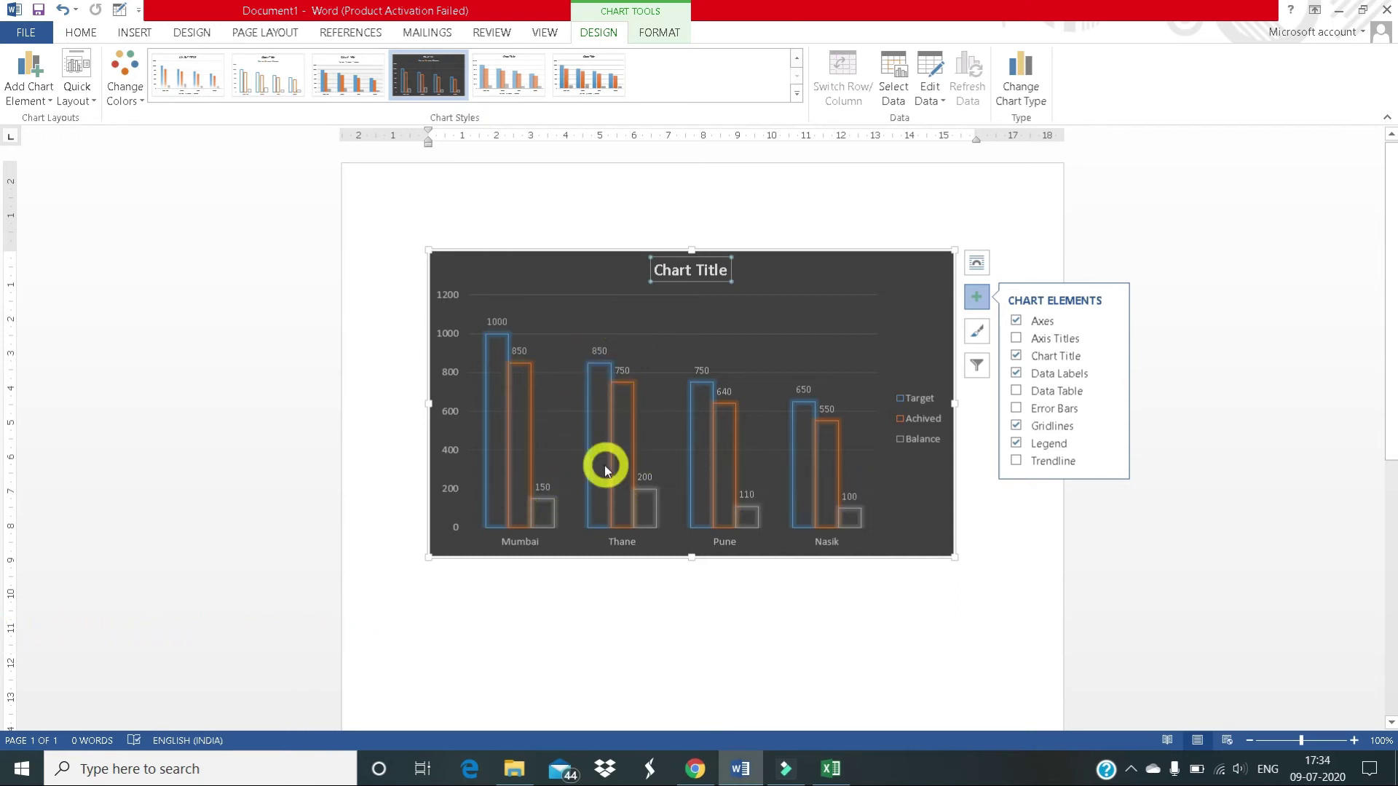
Step: Remove the data labels and try Data Table, Error Bars and Gridlines, keeping gridlines on
left_click(1016, 373)
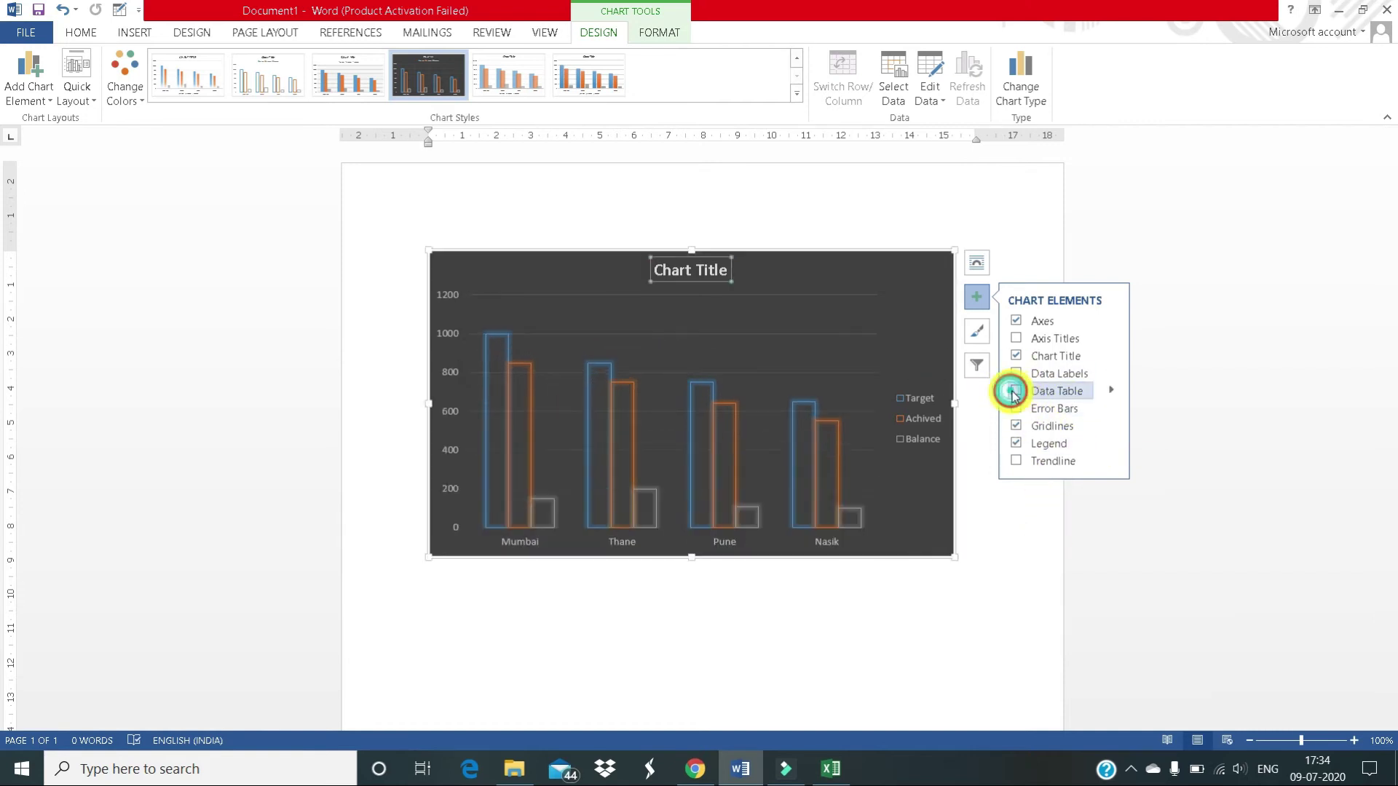
left_click(1015, 391)
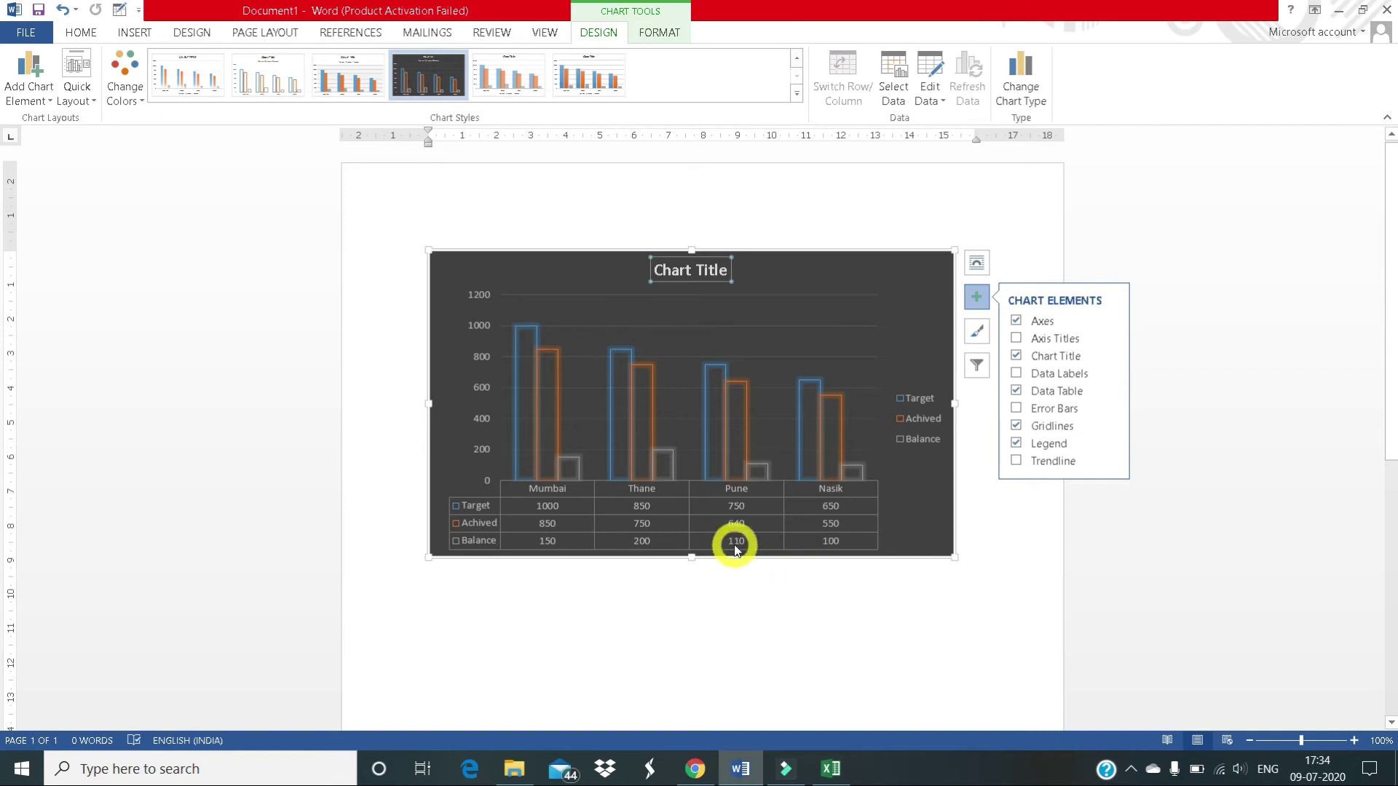
left_click(1016, 391)
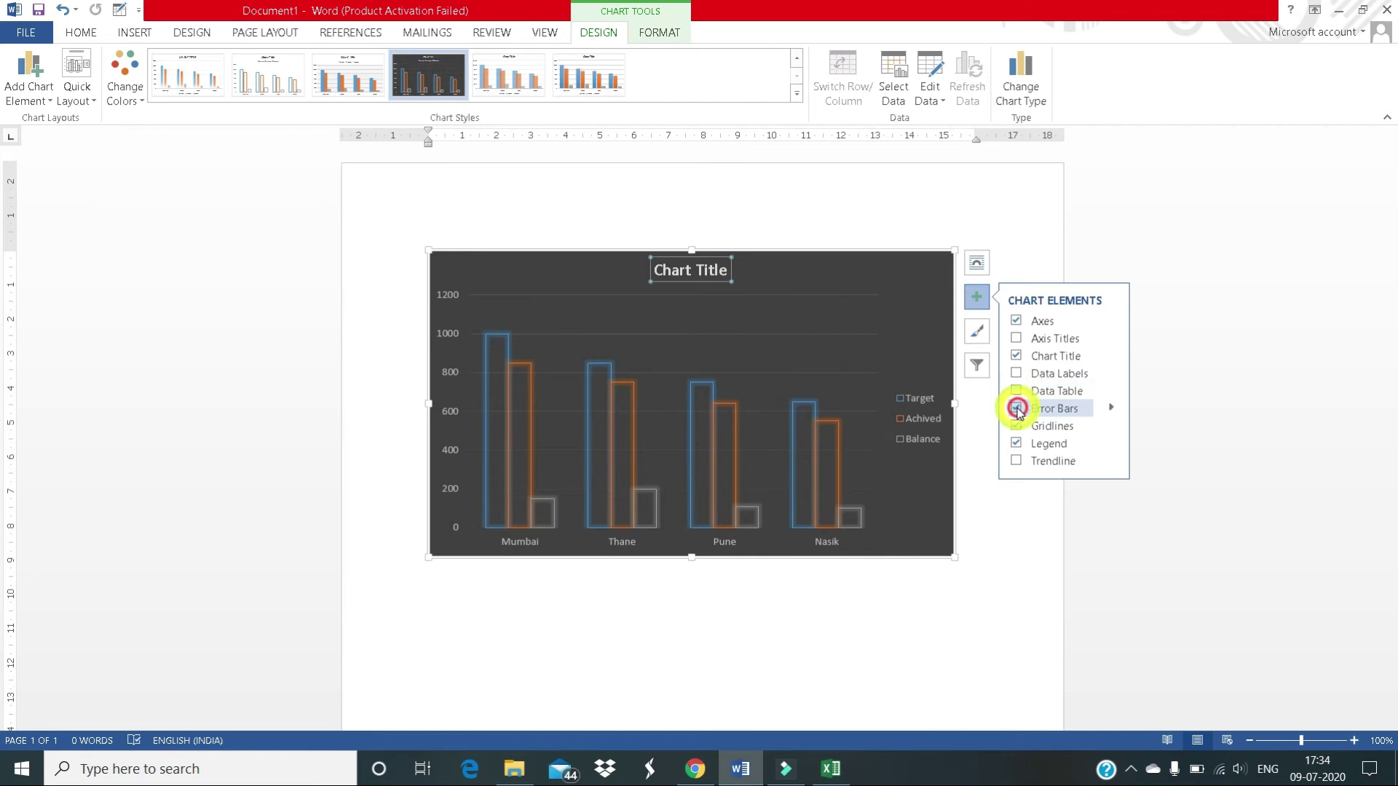
left_click(1017, 409)
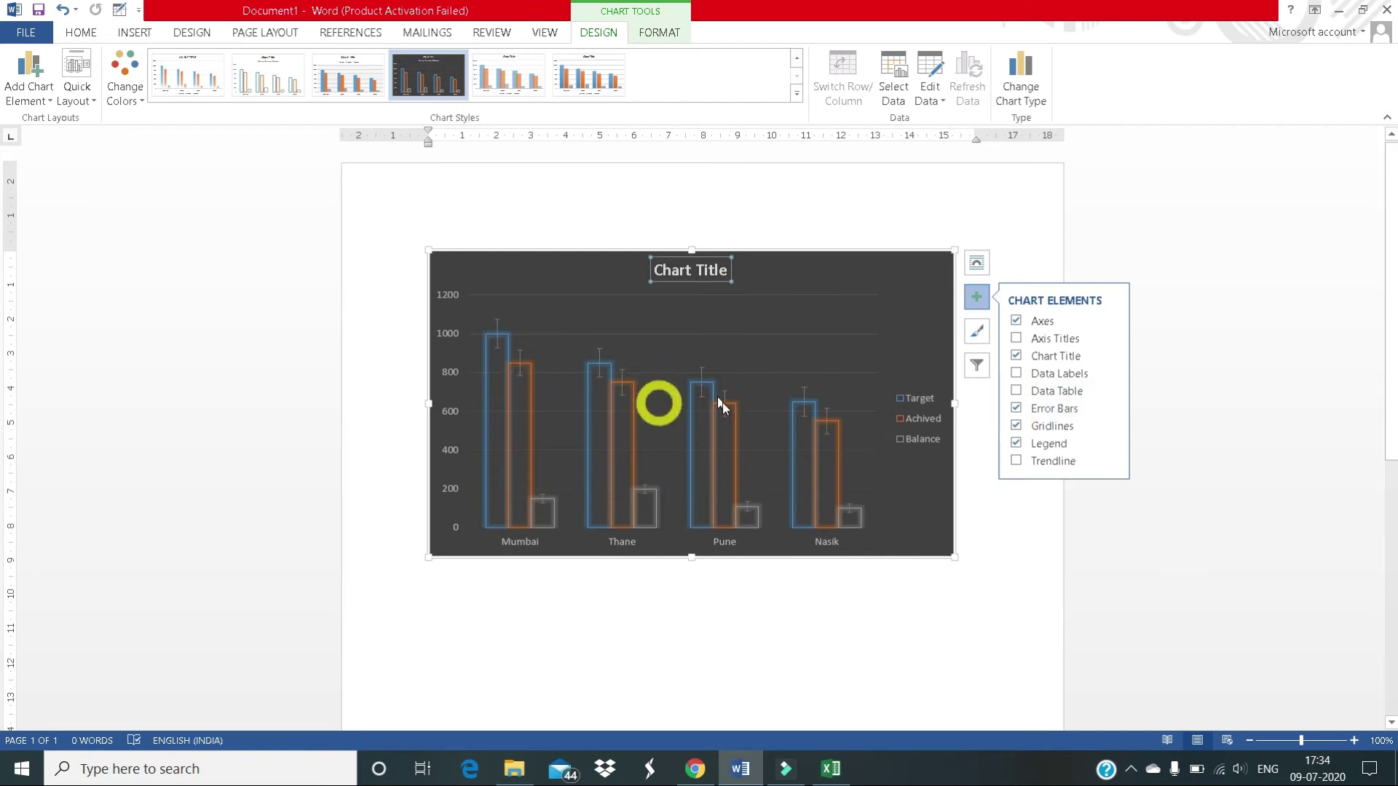
left_click(1016, 408)
left_click(1017, 430)
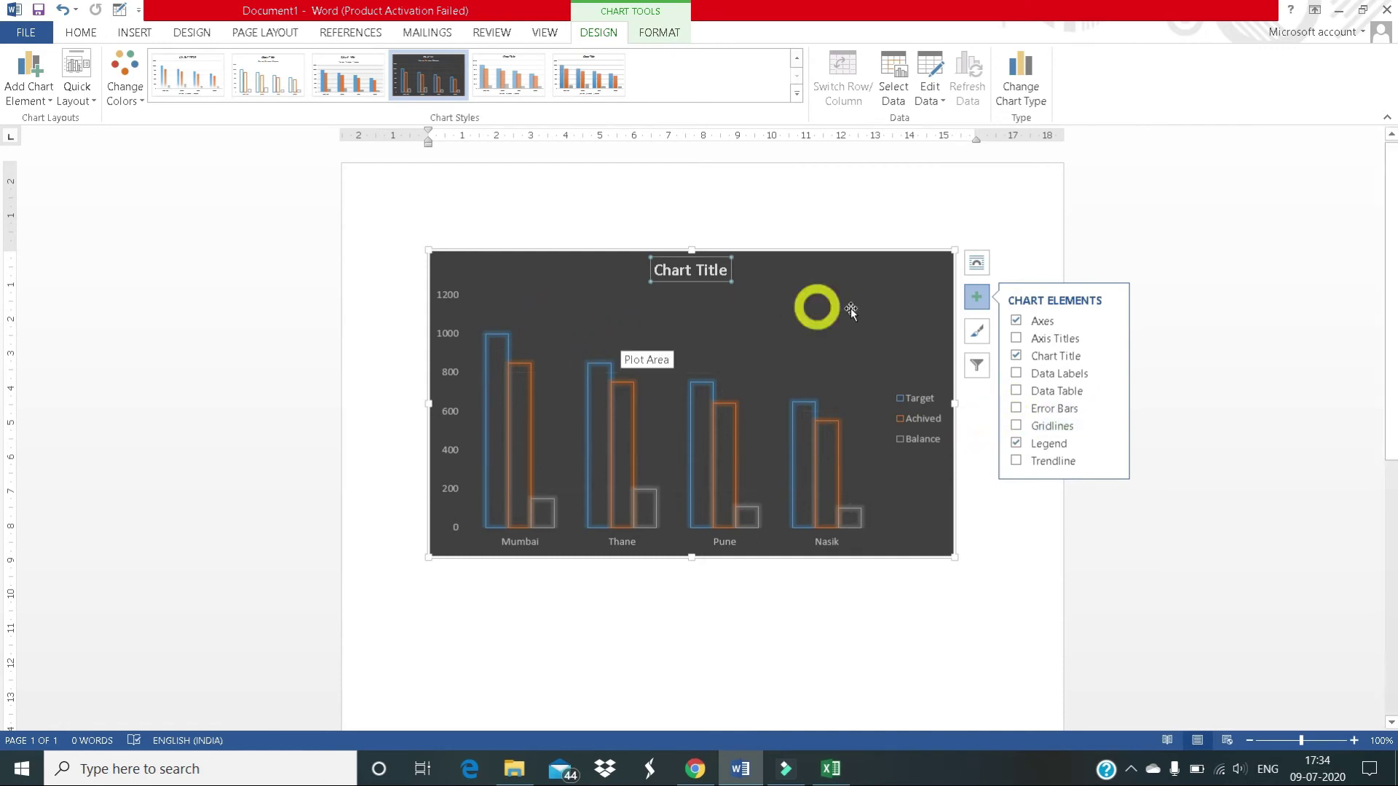
left_click(1016, 426)
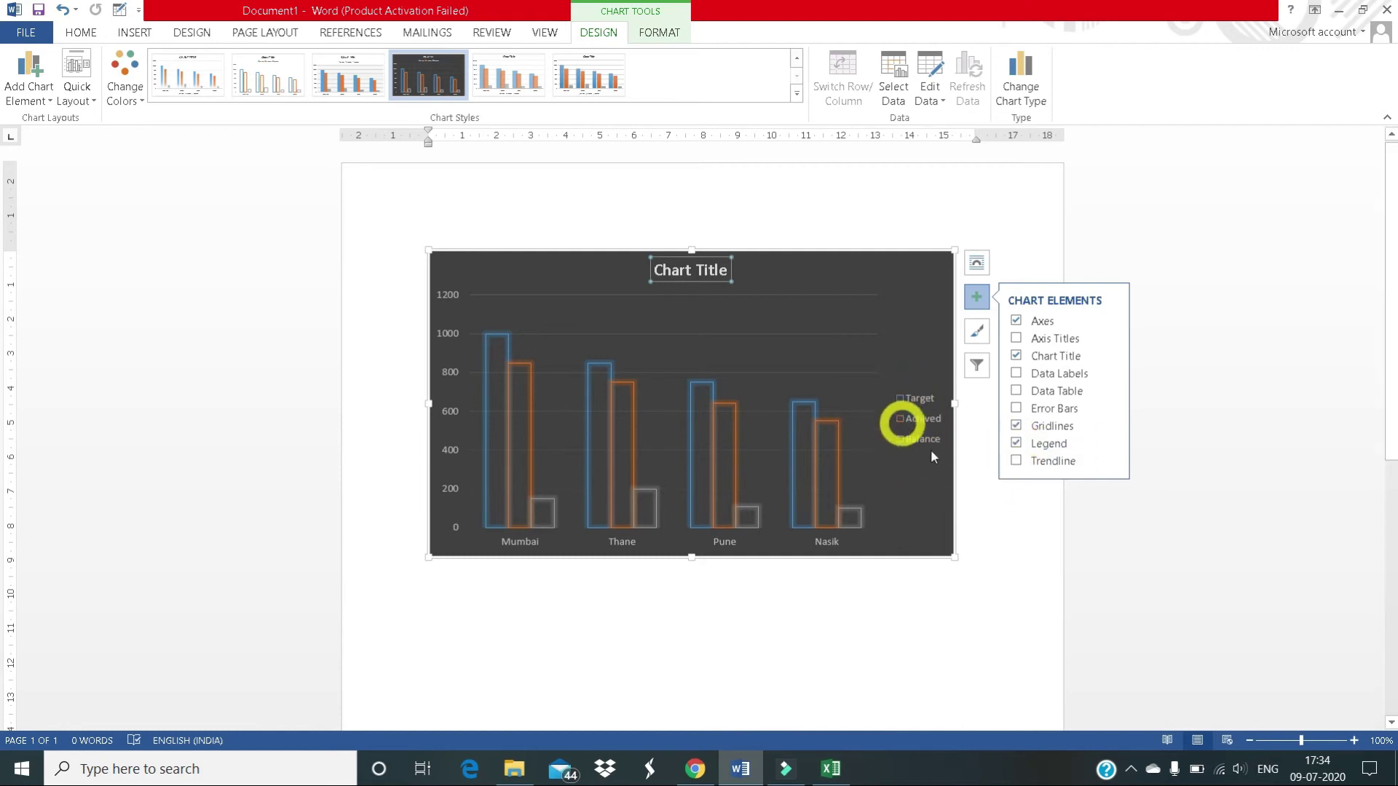
Step: Toggle the legend off and on, and add then remove a linear trendline on Achived
left_click(1016, 442)
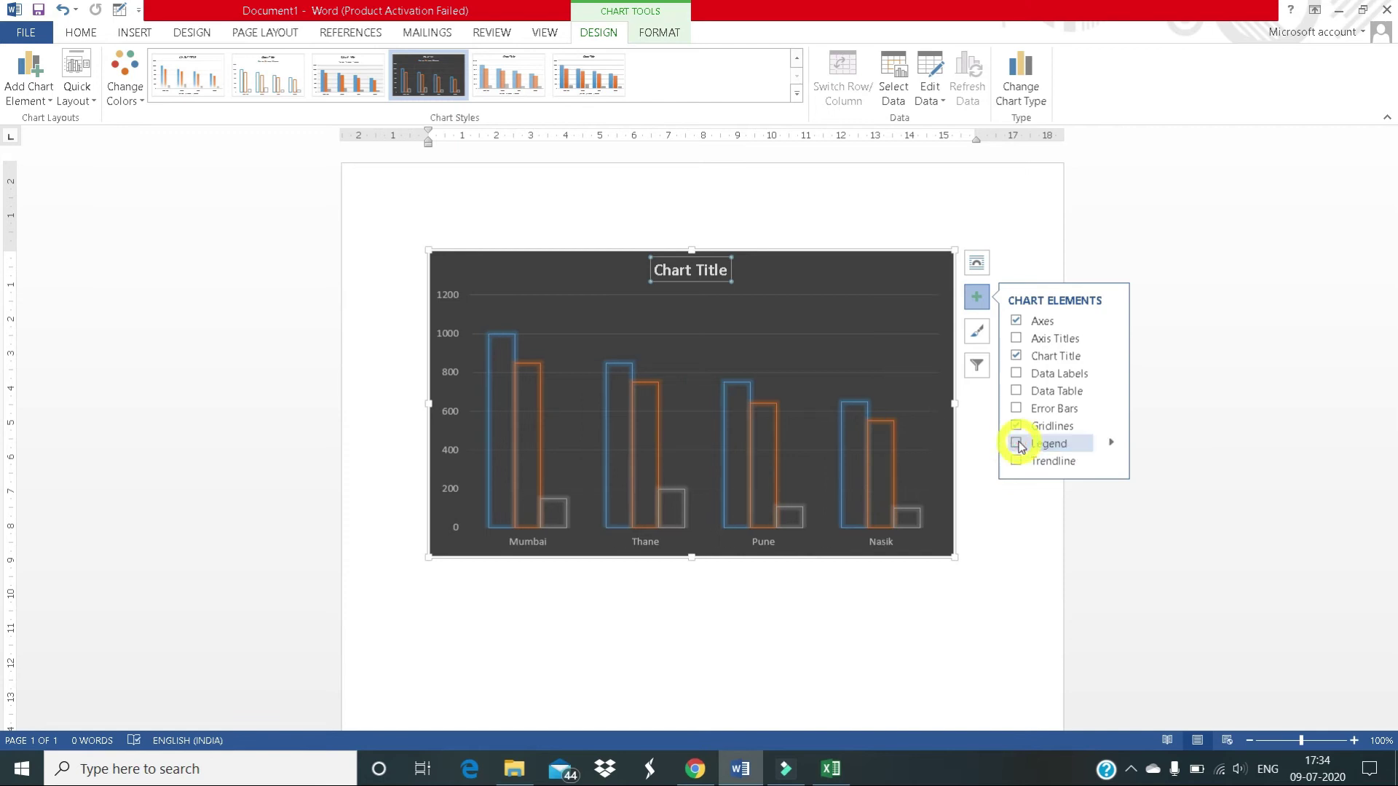
left_click(1016, 442)
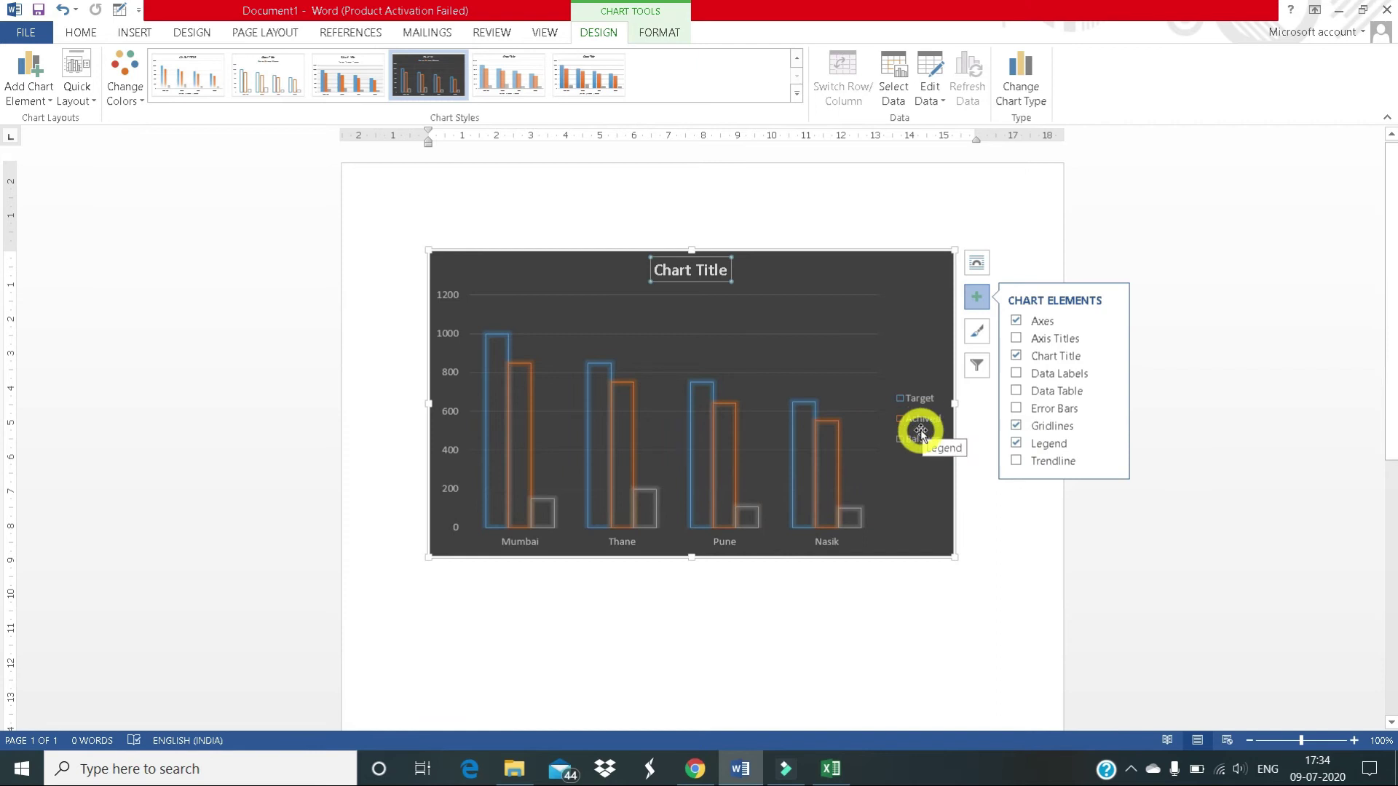
left_click(1017, 461)
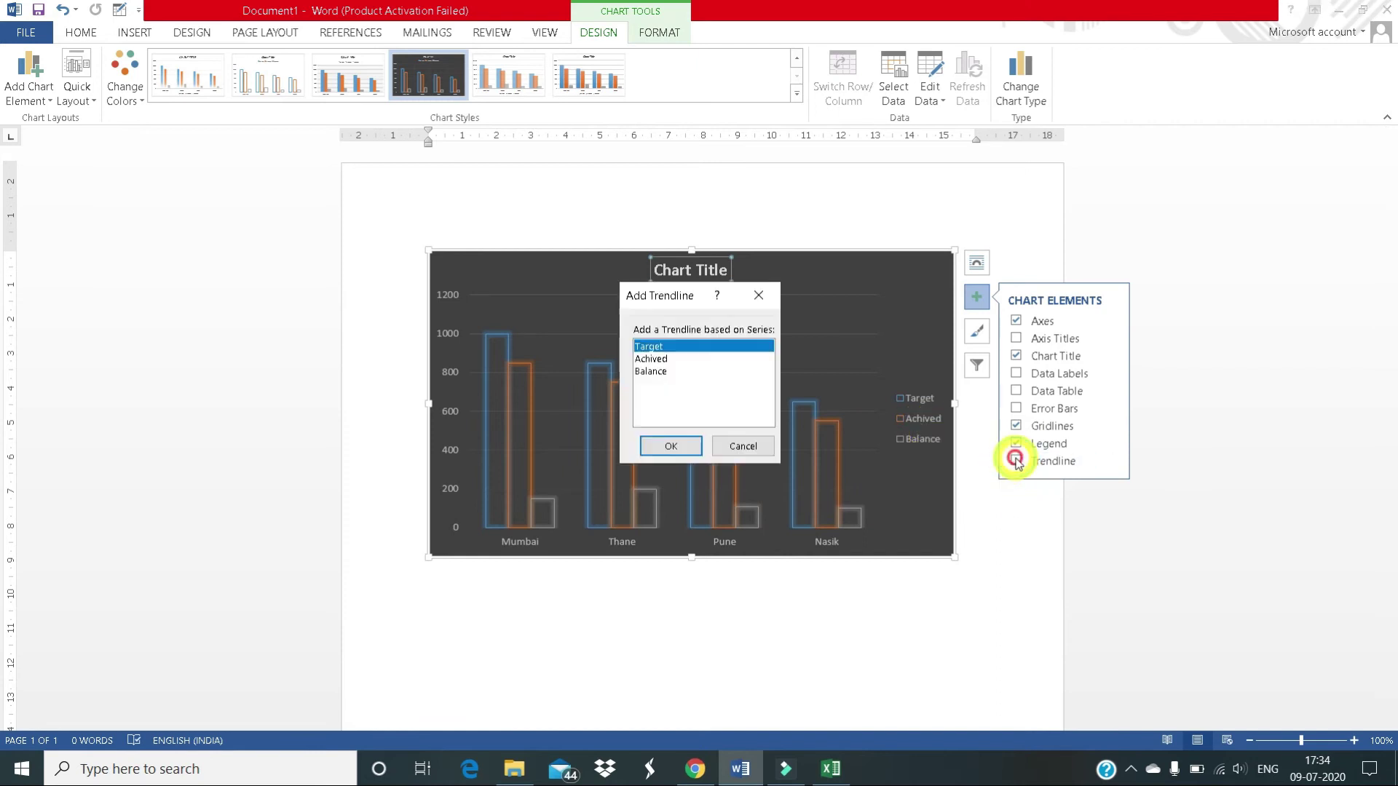
left_click(641, 359)
left_click(650, 447)
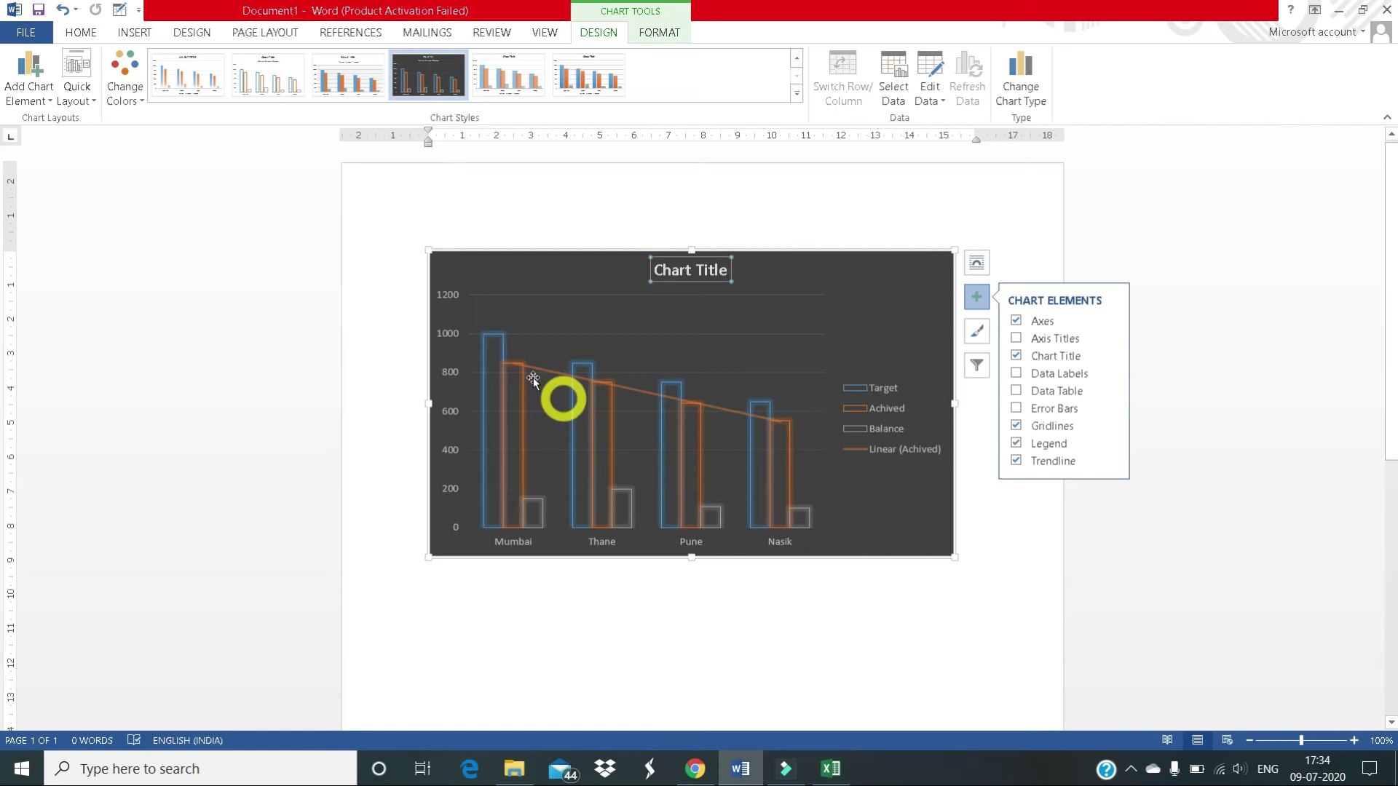
left_click(1015, 461)
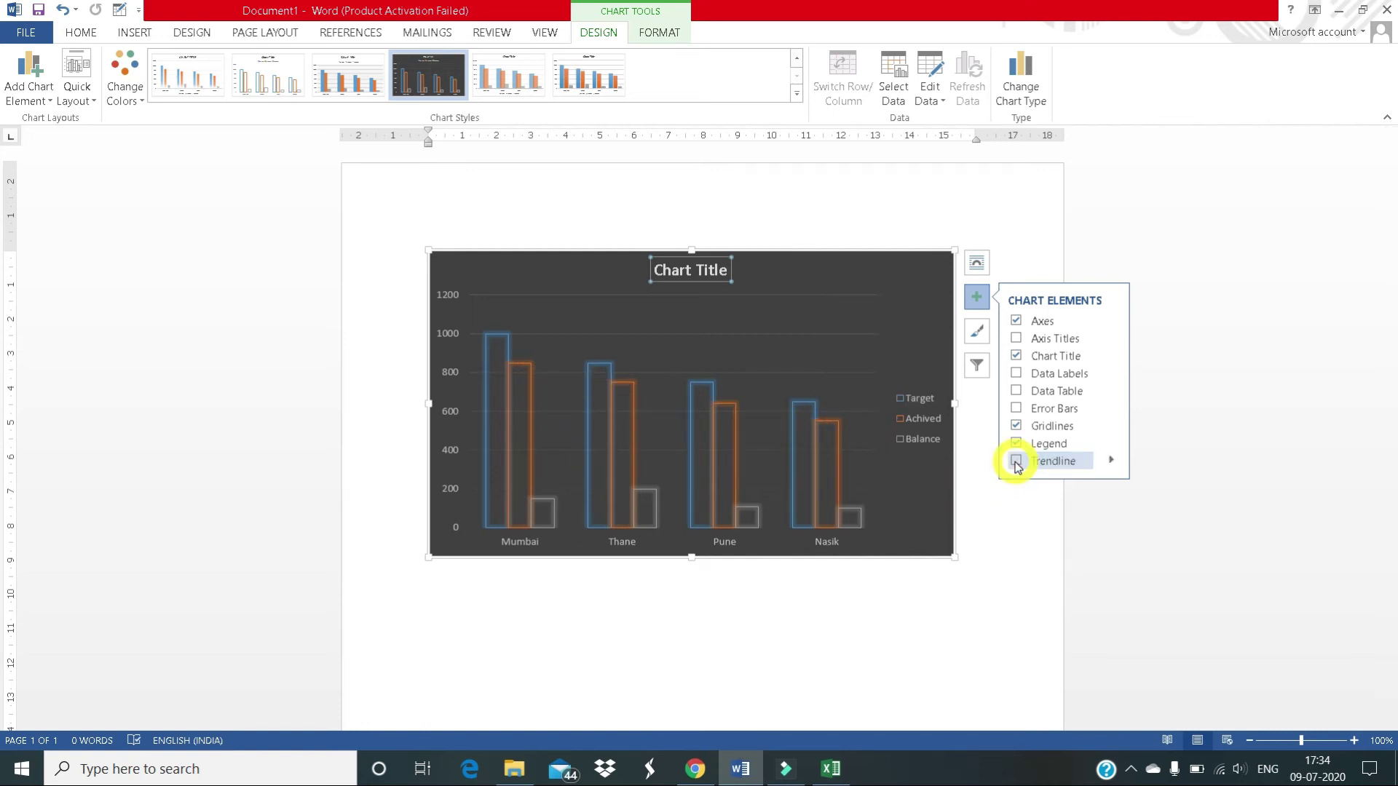
left_click(976, 332)
left_click(977, 333)
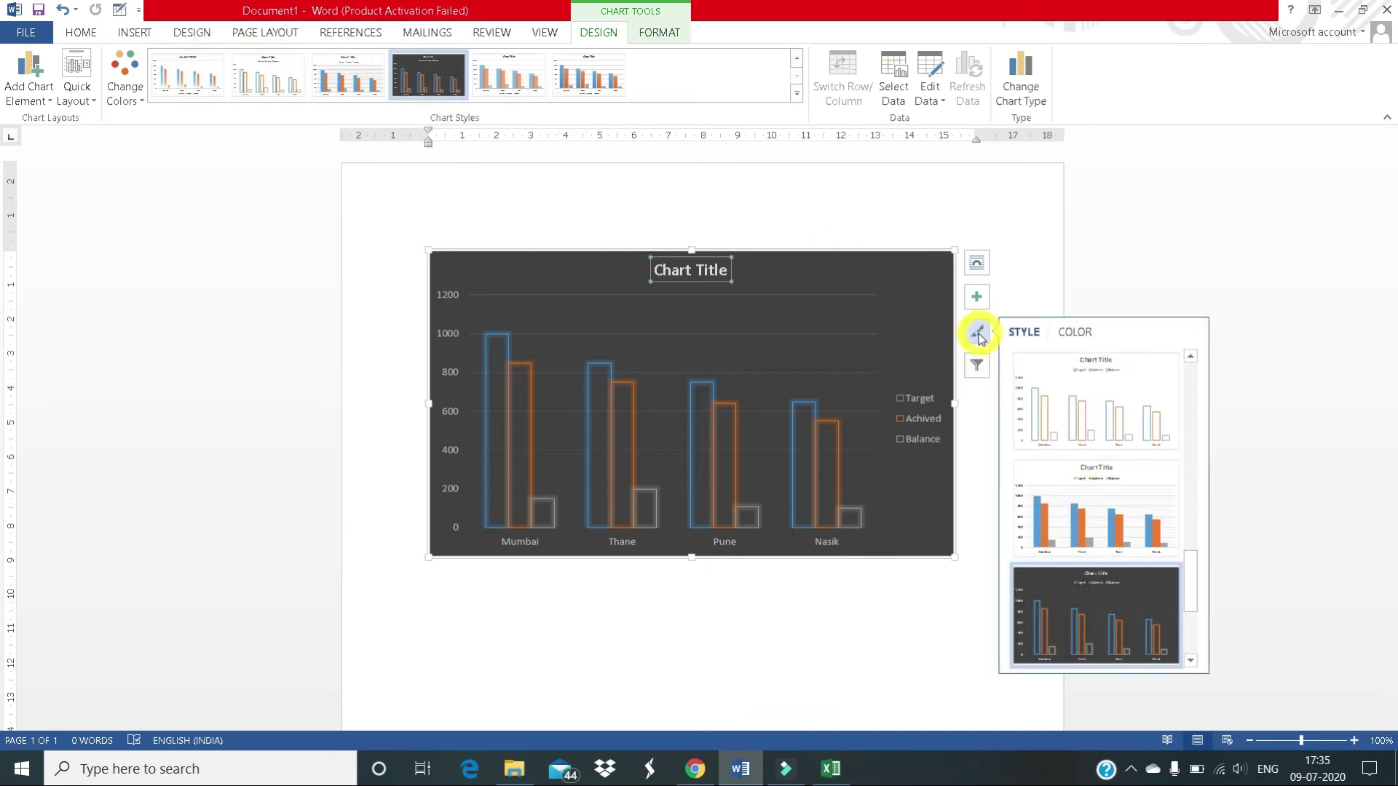
Step: Browse the Chart Styles gallery without changing the style, then open and close Chart Filters
left_click(1085, 497)
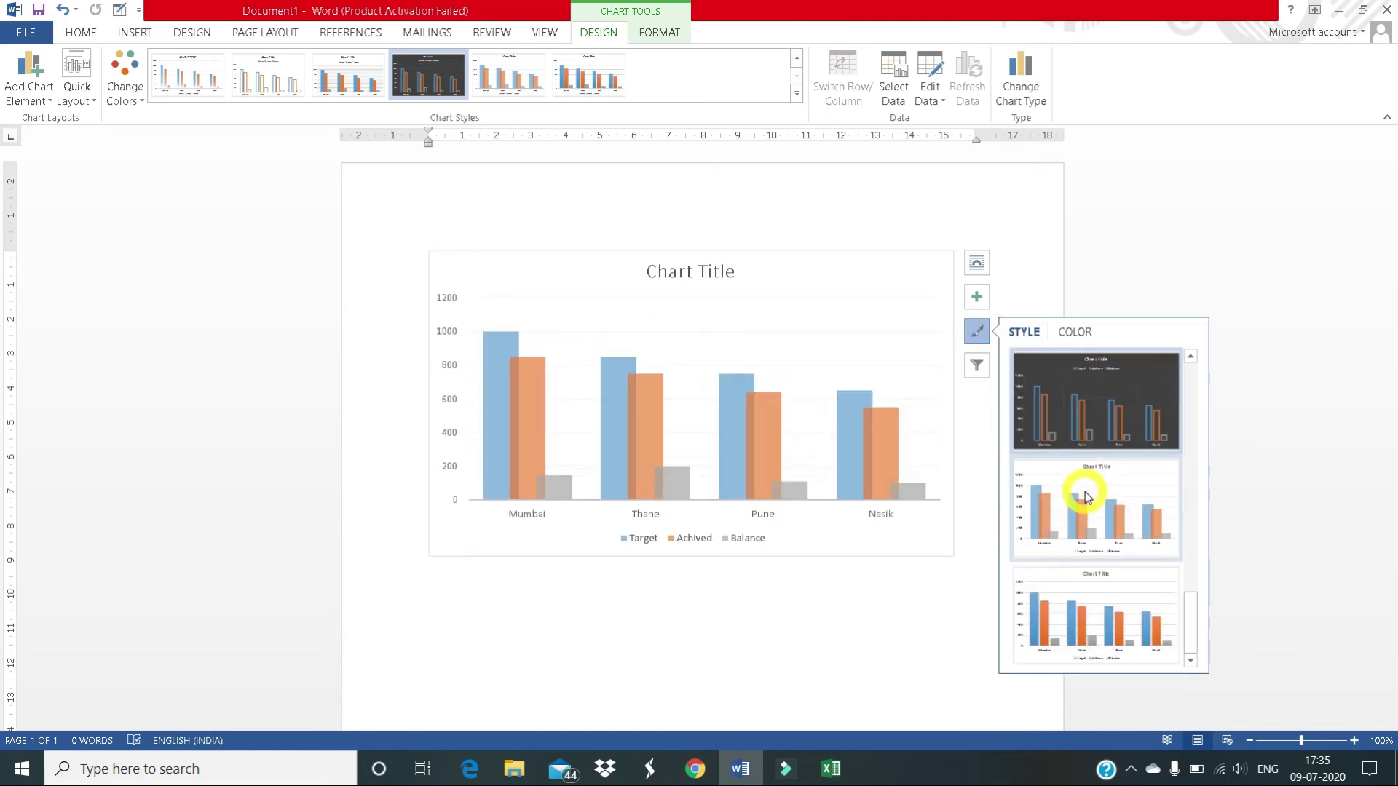
scroll(1085, 497, "up", 5)
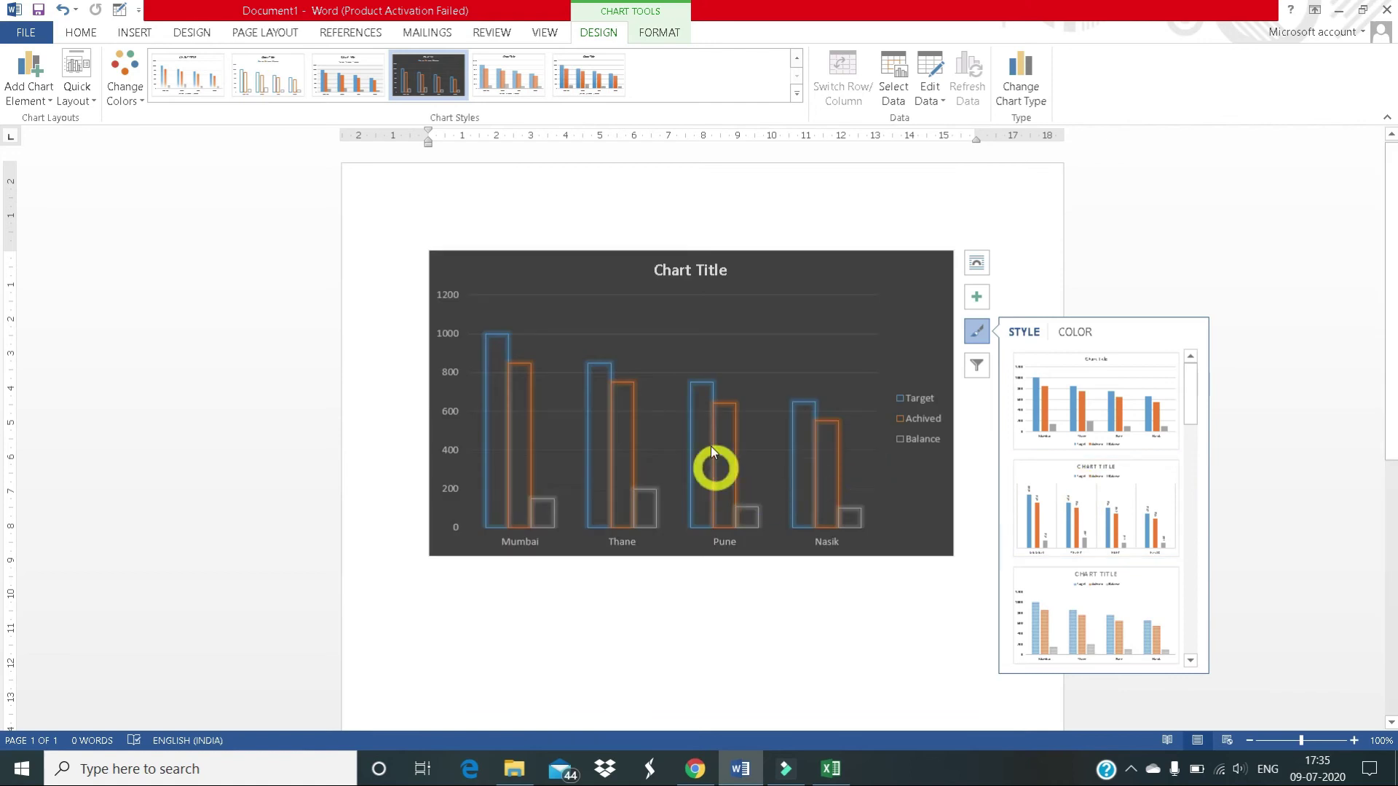
left_click(725, 338)
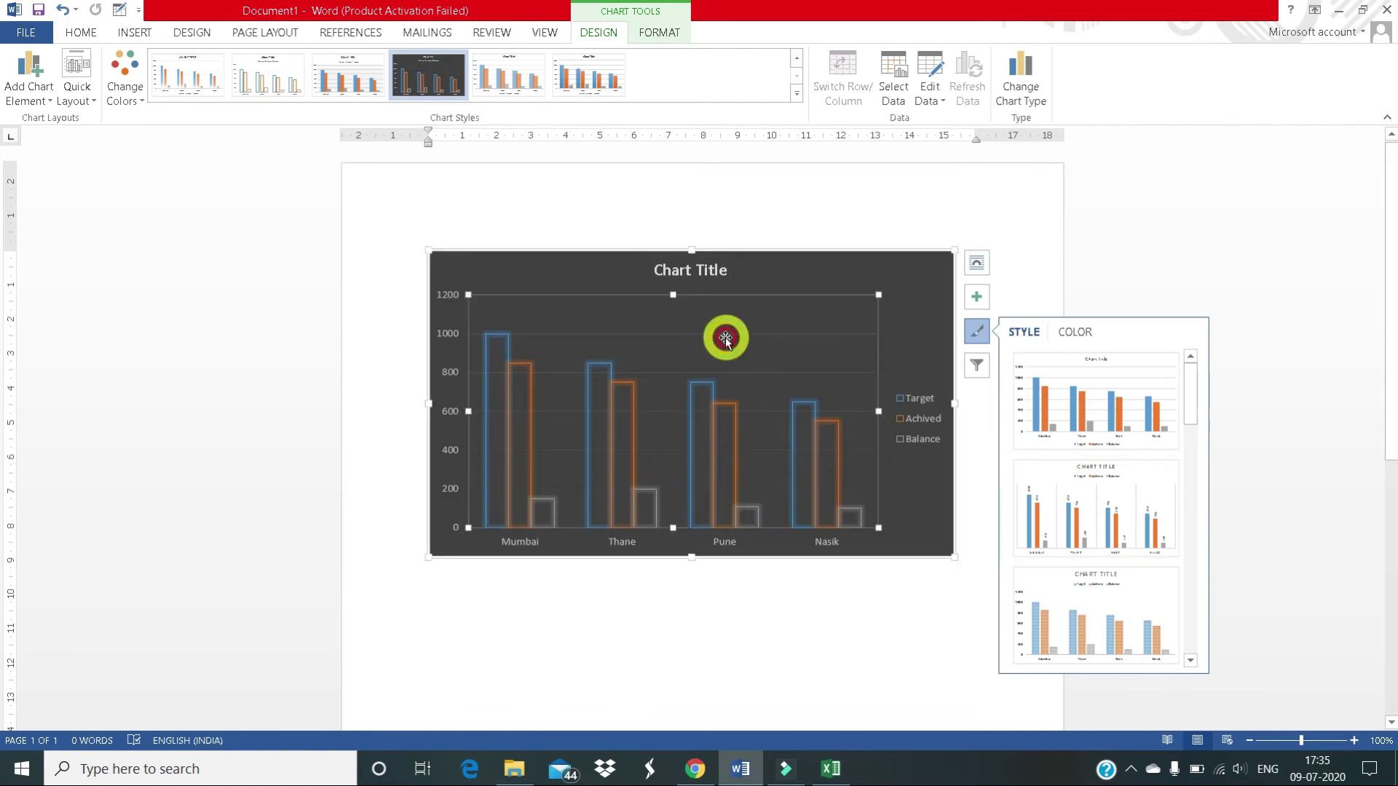
left_click(976, 361)
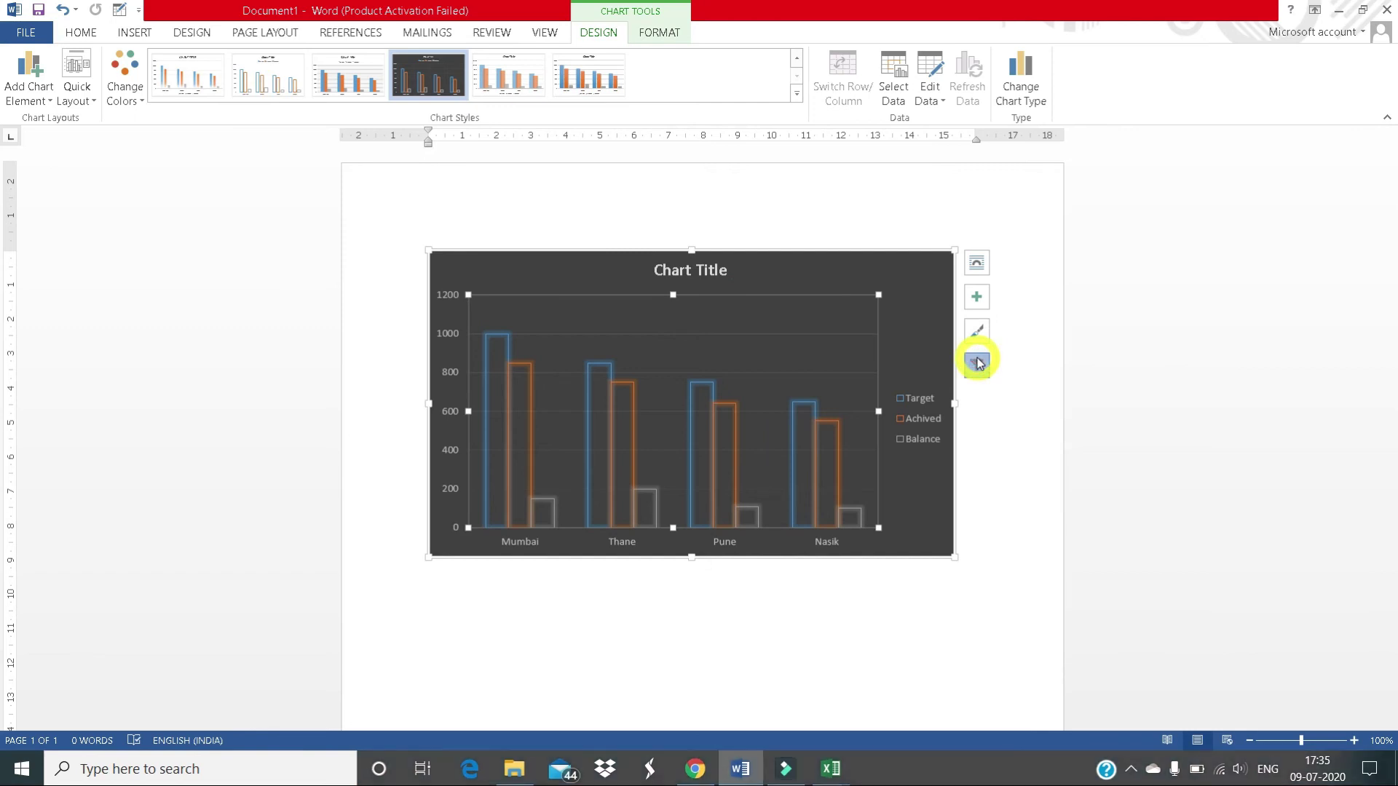
left_click(979, 364)
left_click(977, 362)
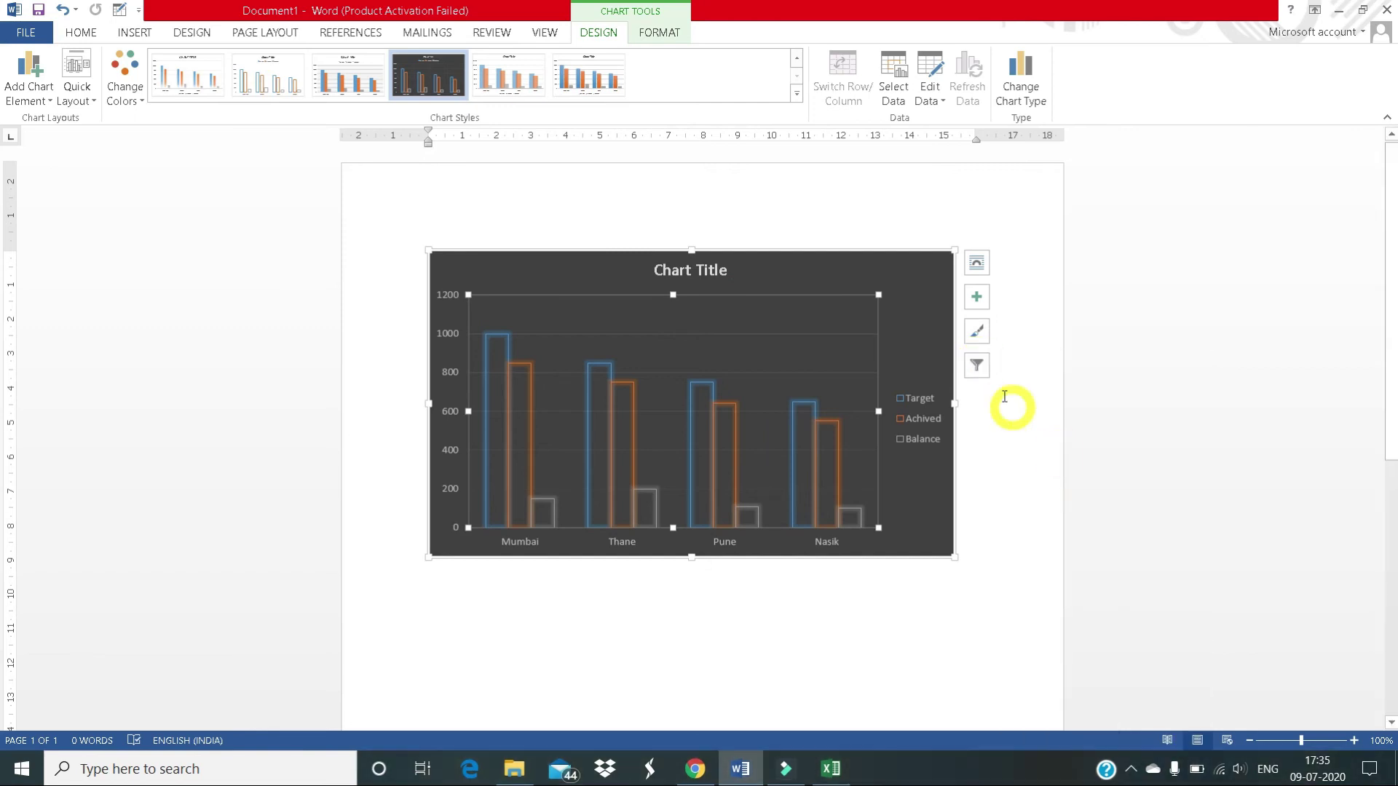
Step: In Chart Filters, hide the Achived series from the chart, then restore it
left_click(977, 368)
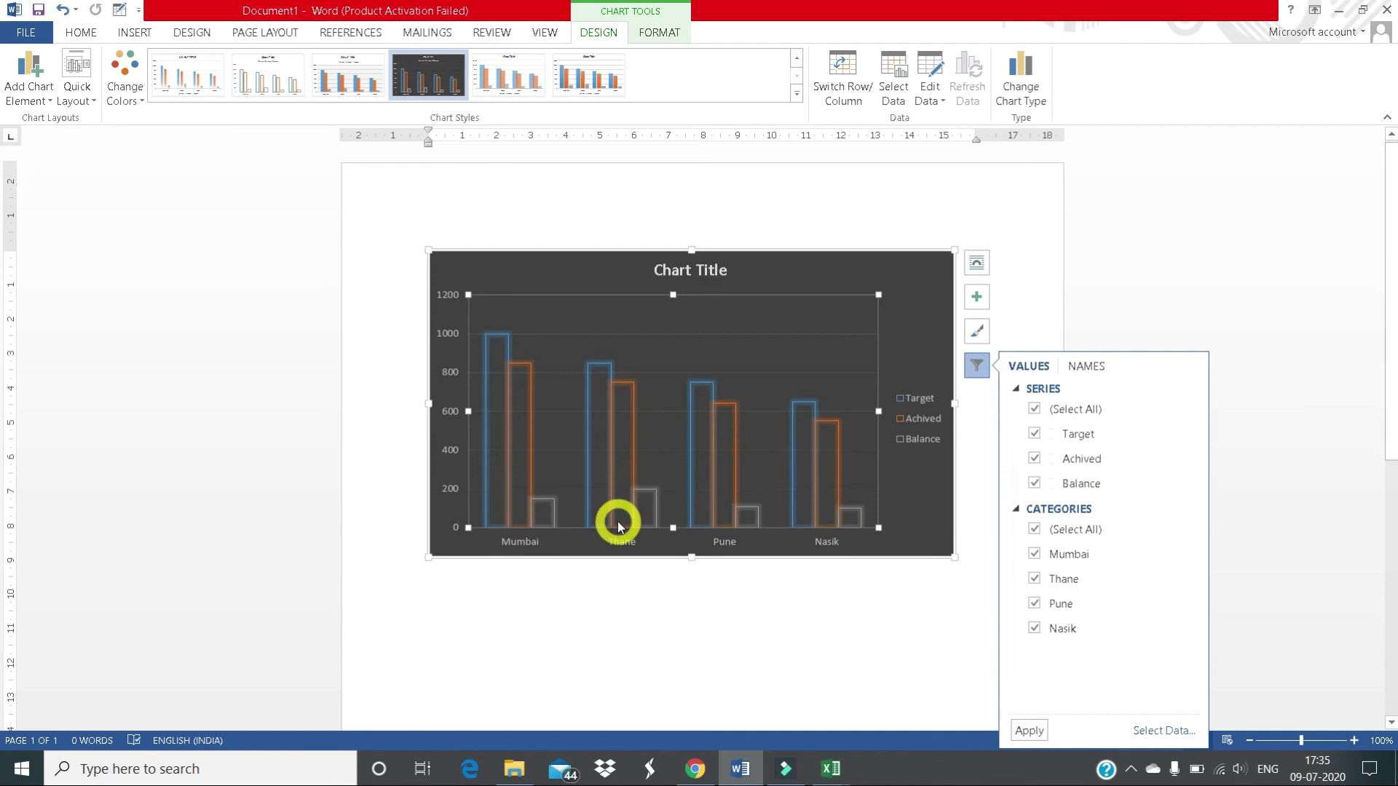
left_click(1035, 459)
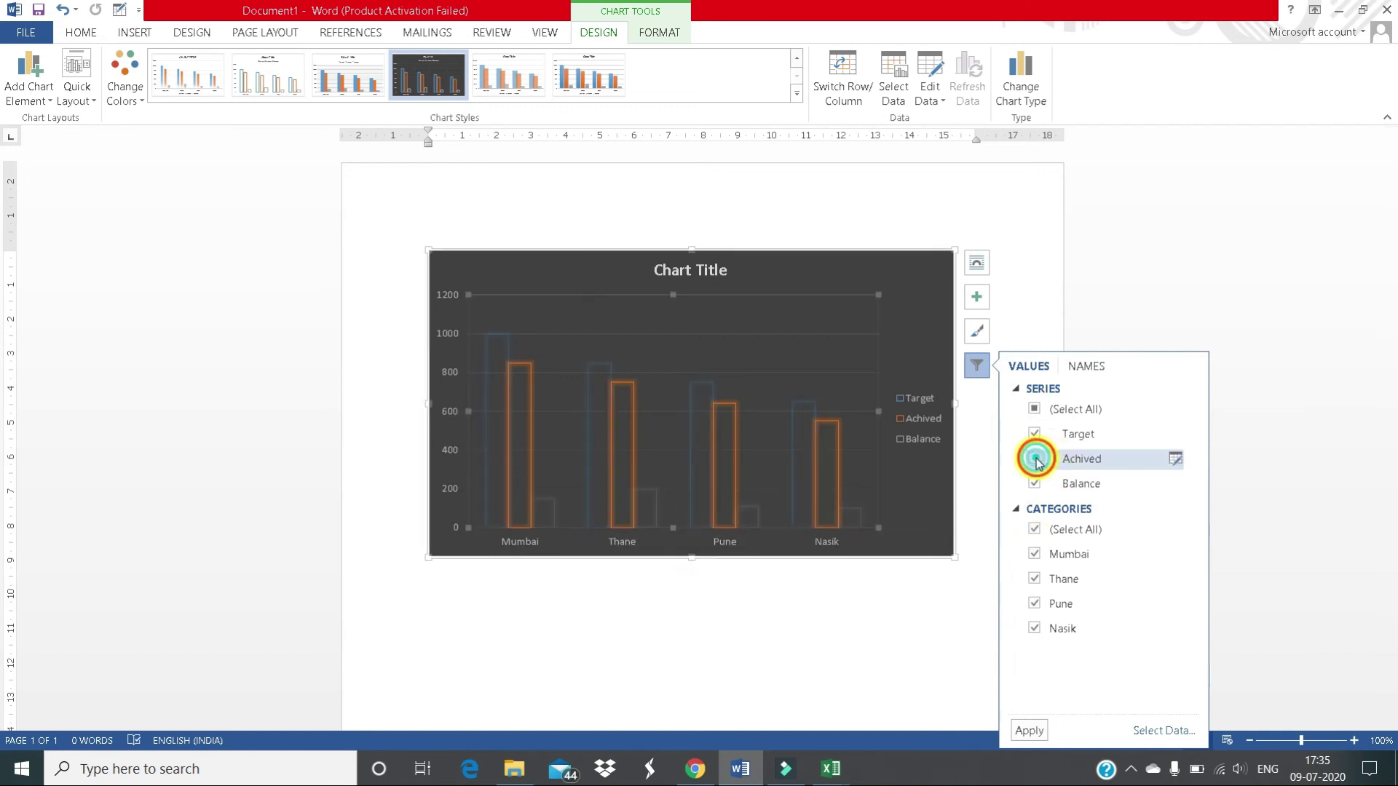
left_click(1030, 731)
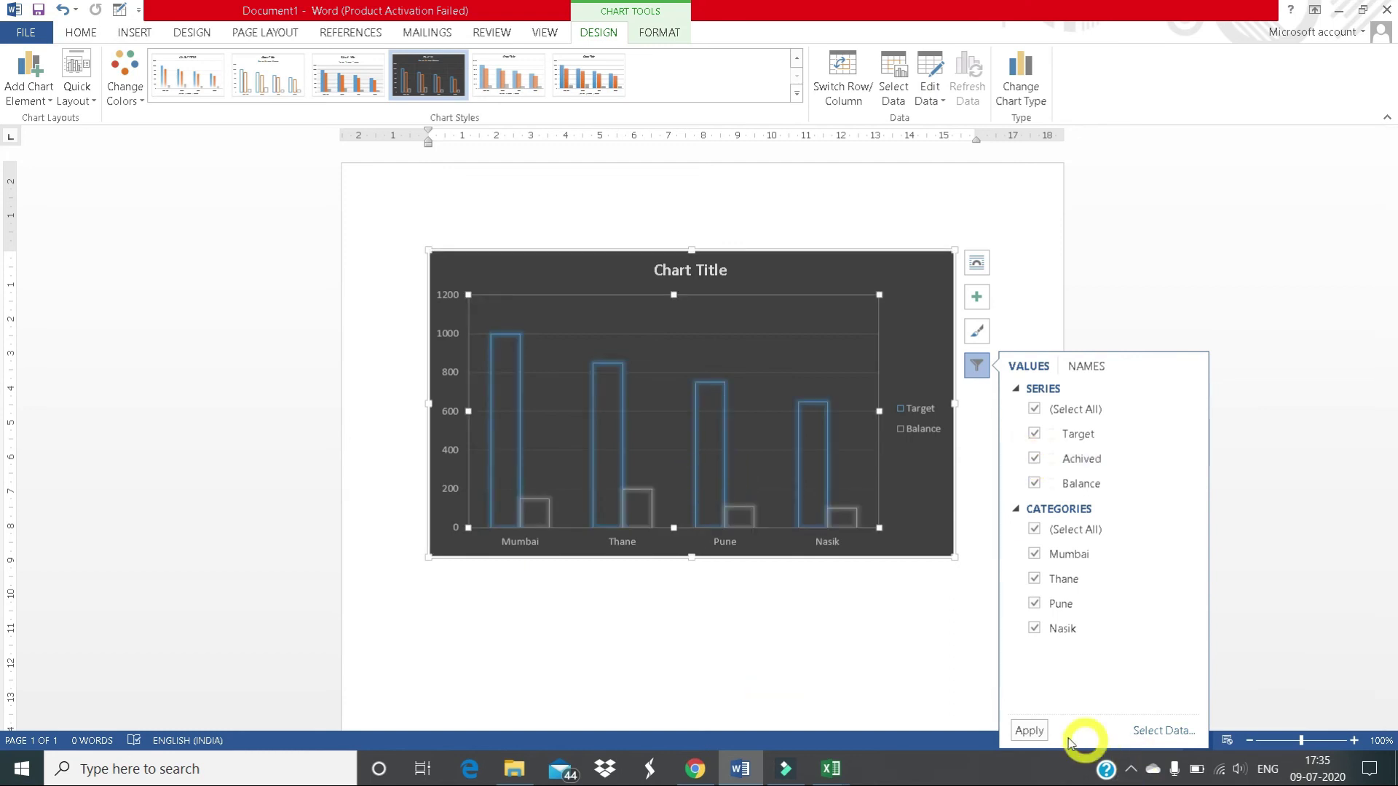
left_click(1038, 730)
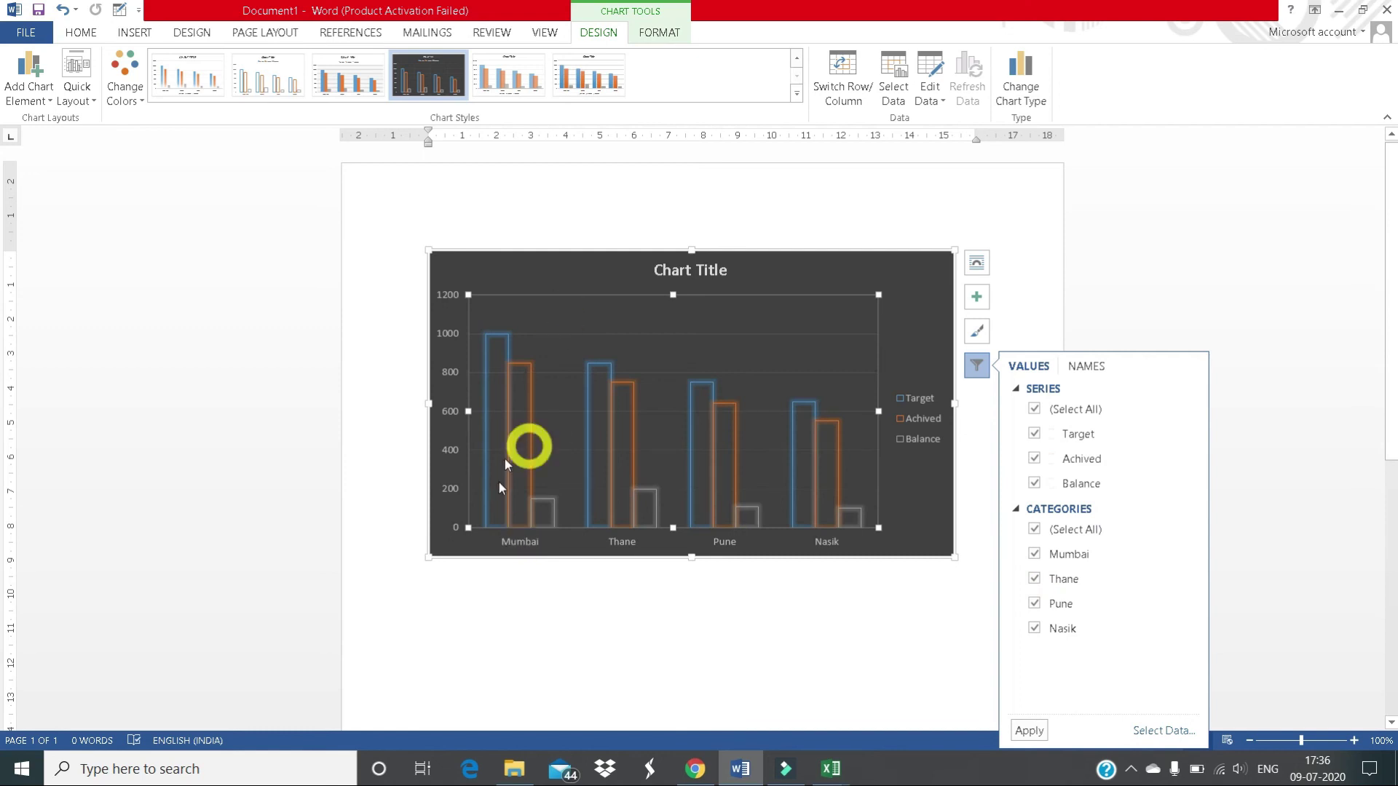
Step: Filter the Mumbai category out of the chart, then include Mumbai again
left_click(1033, 555)
left_click(1028, 731)
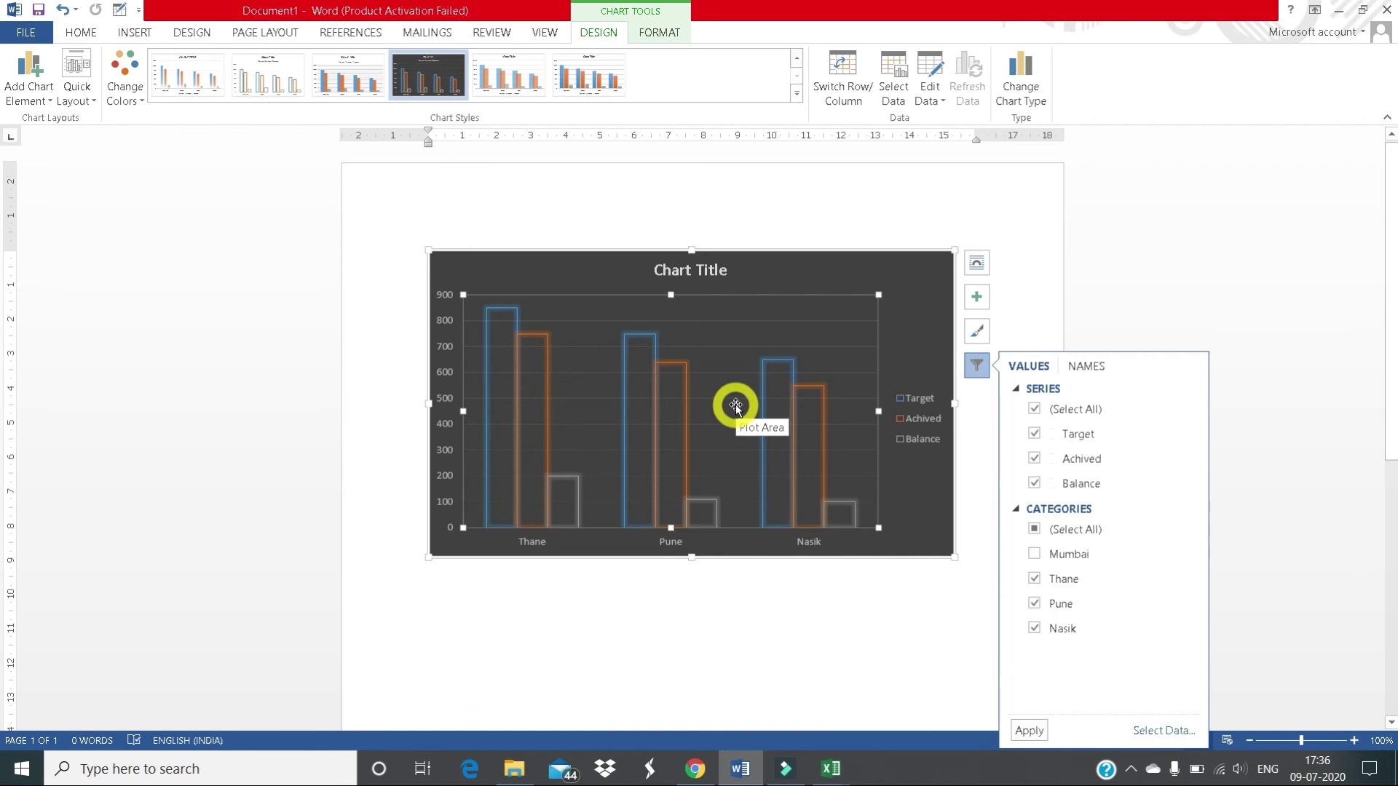
left_click(1034, 554)
left_click(1028, 730)
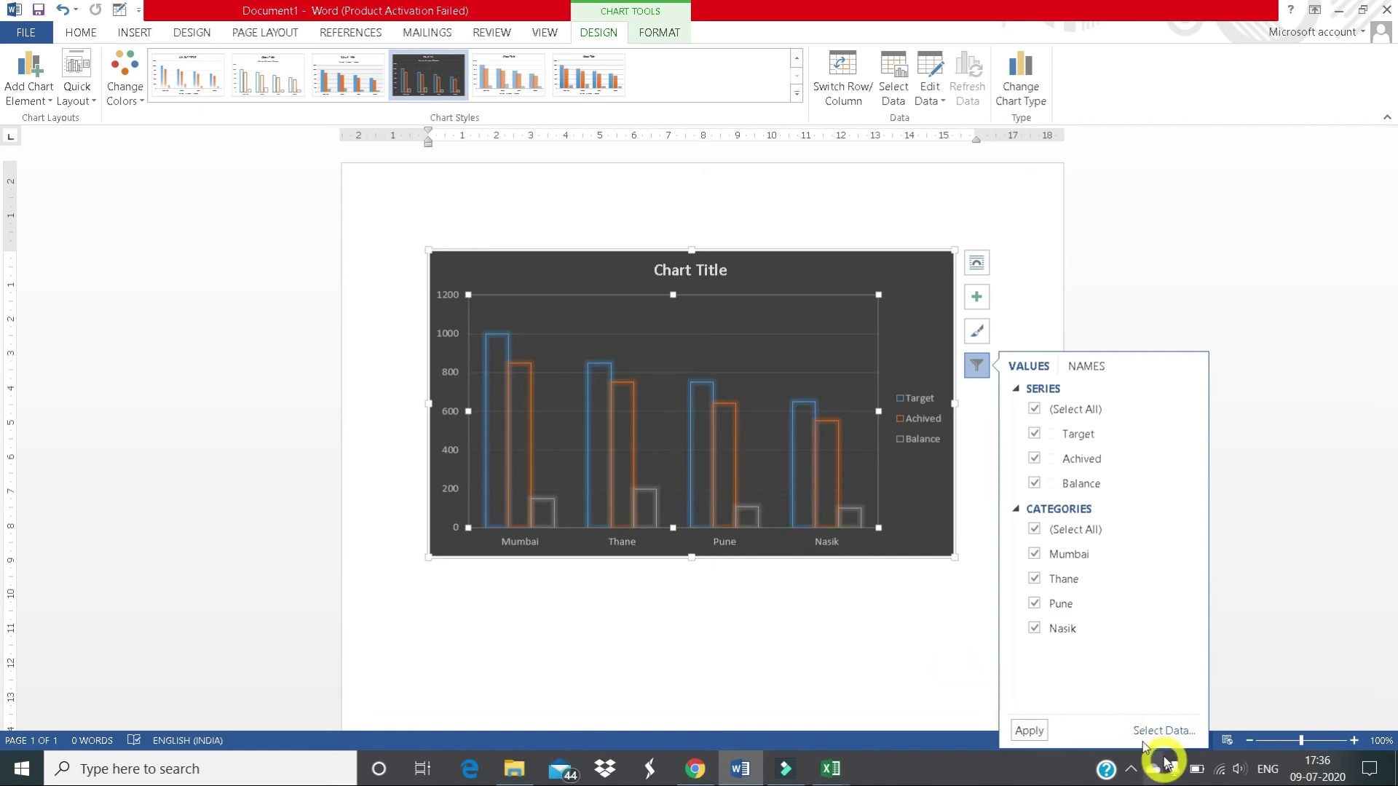
Step: Close Chart Filters and browse the Add Chart Element list without adding anything
left_click(871, 621)
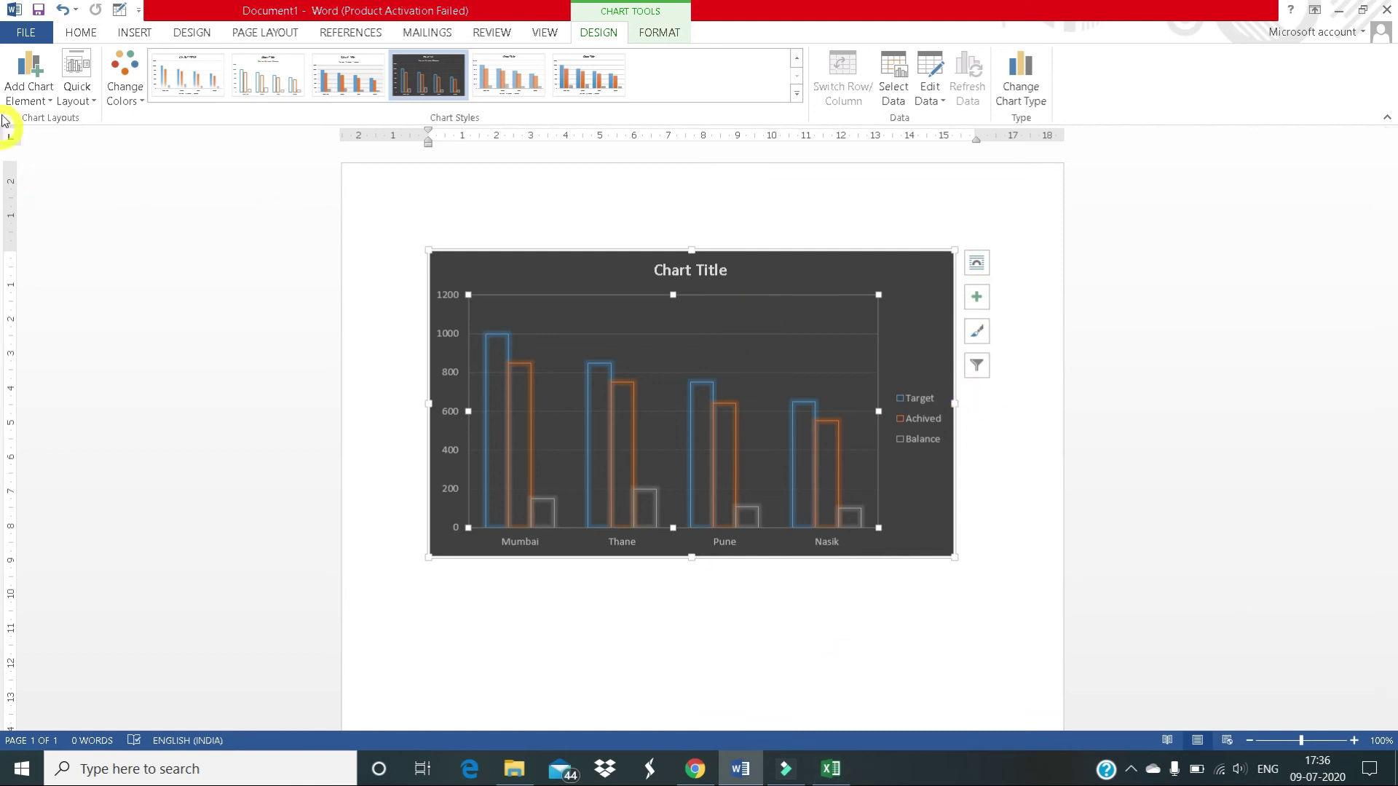
left_click(51, 102)
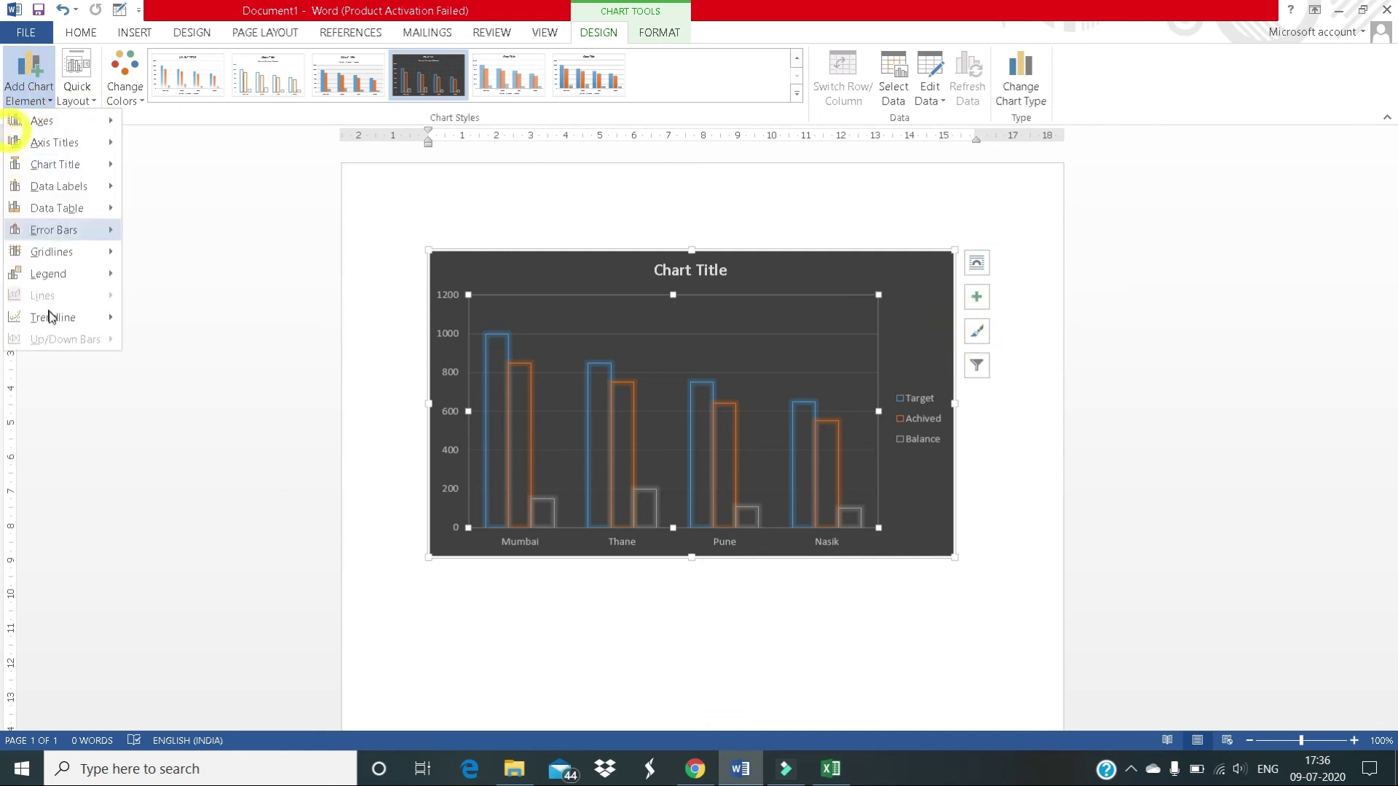
left_click(259, 277)
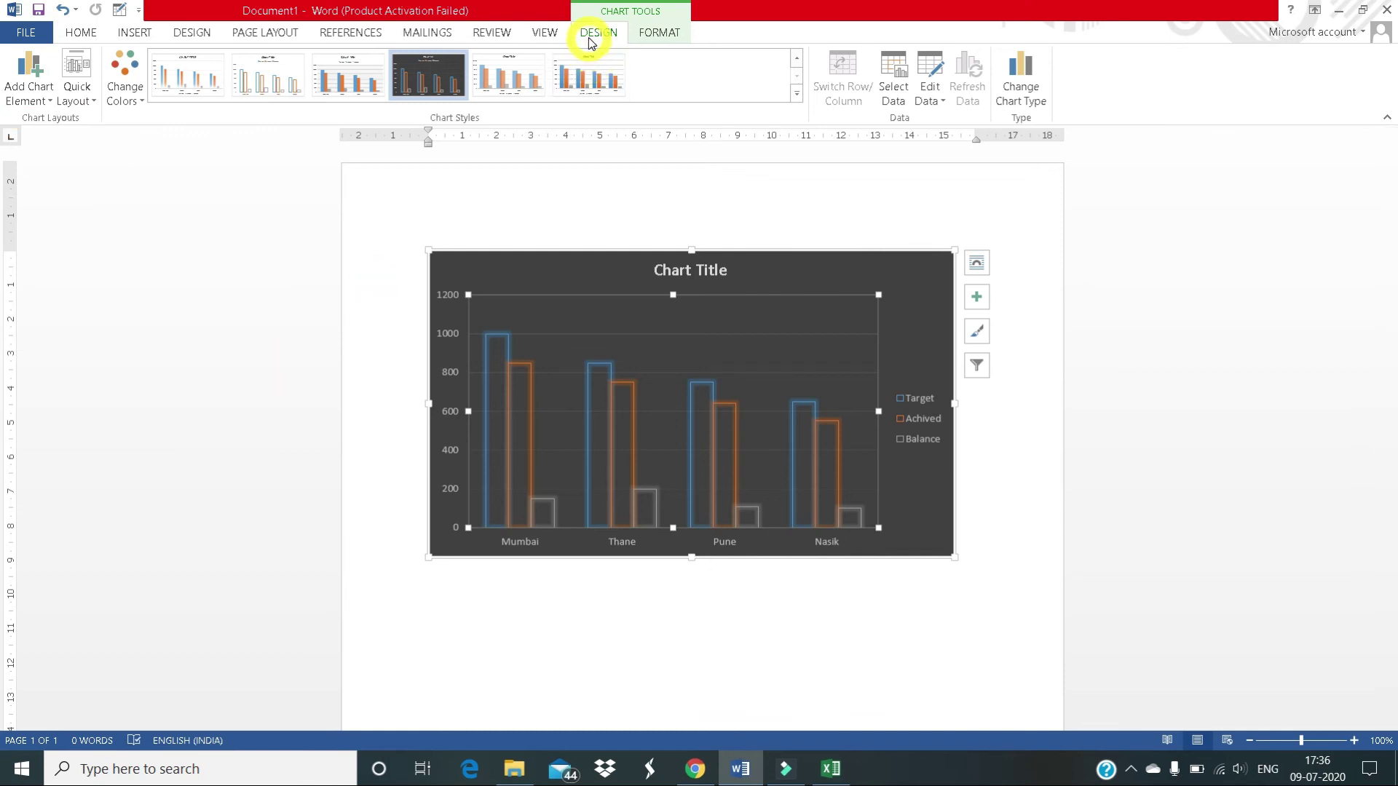
Step: On the FORMAT tab, preview Shape Fill colours without applying one, then select the chart area
left_click(663, 34)
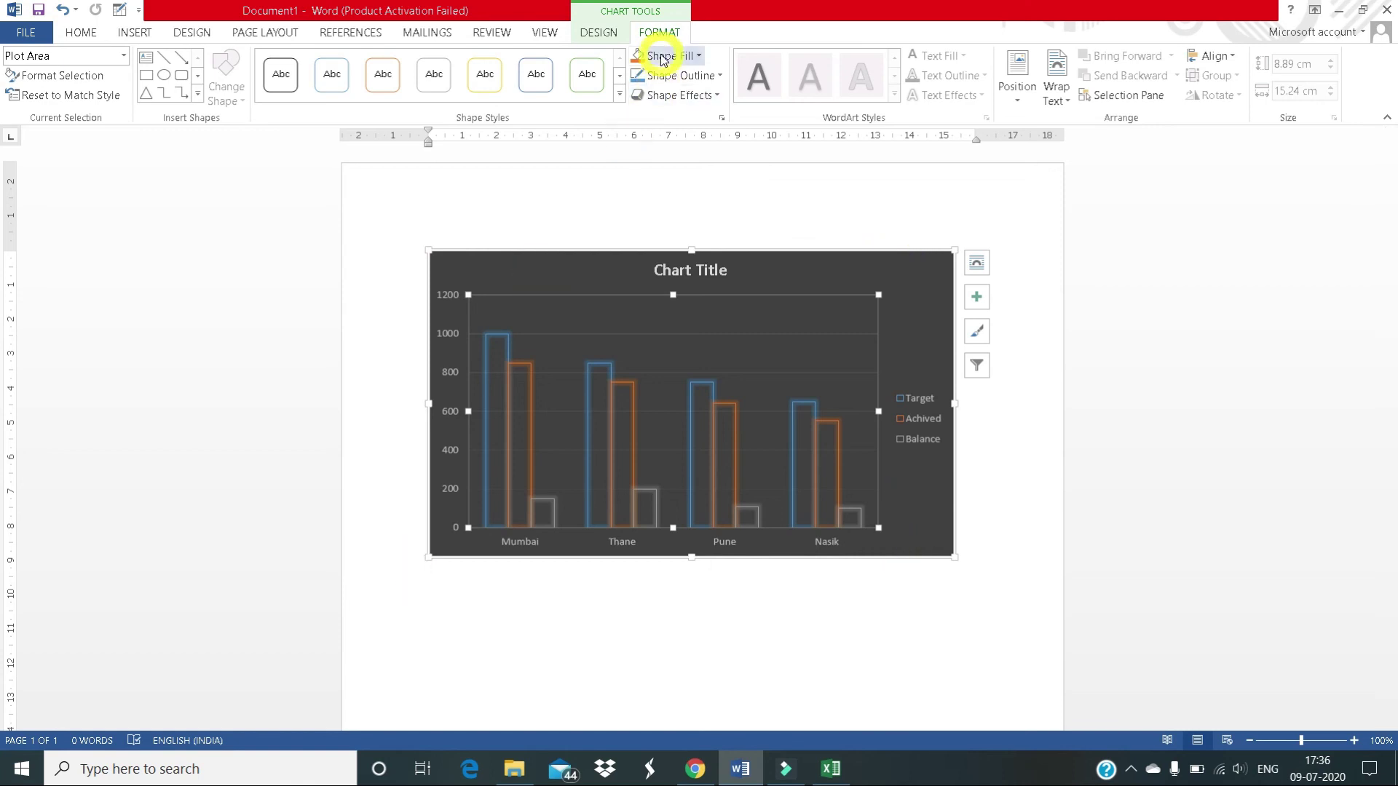
left_click(697, 56)
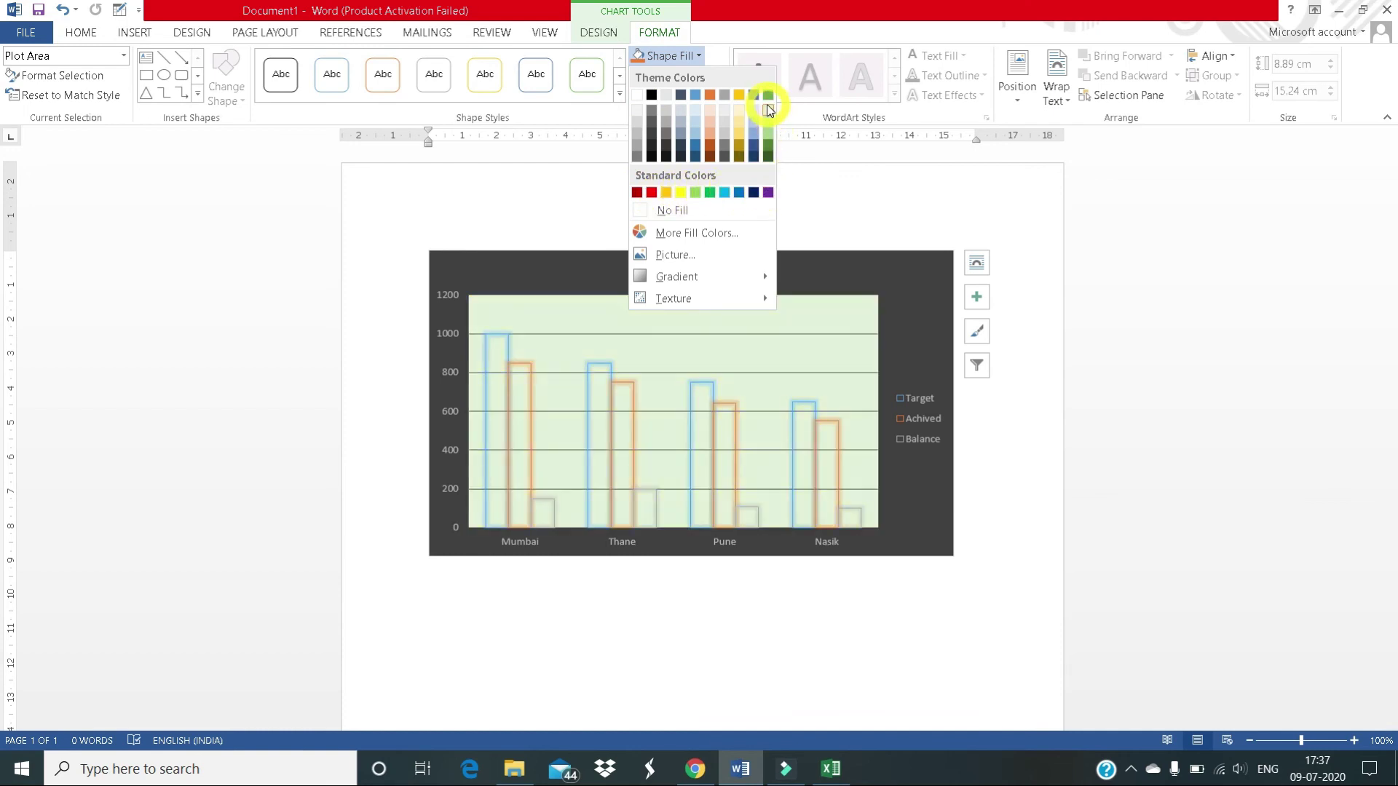
left_click(805, 209)
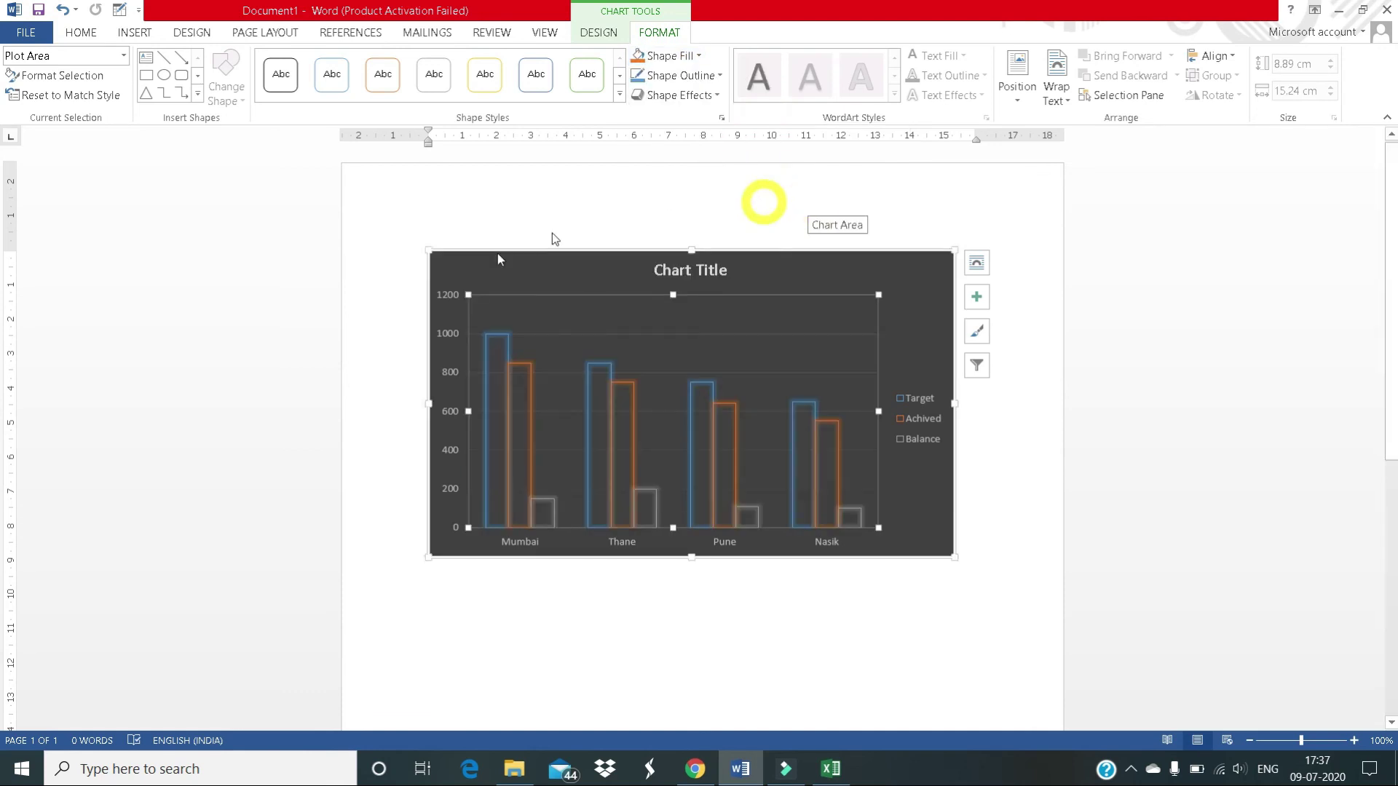
left_click(473, 263)
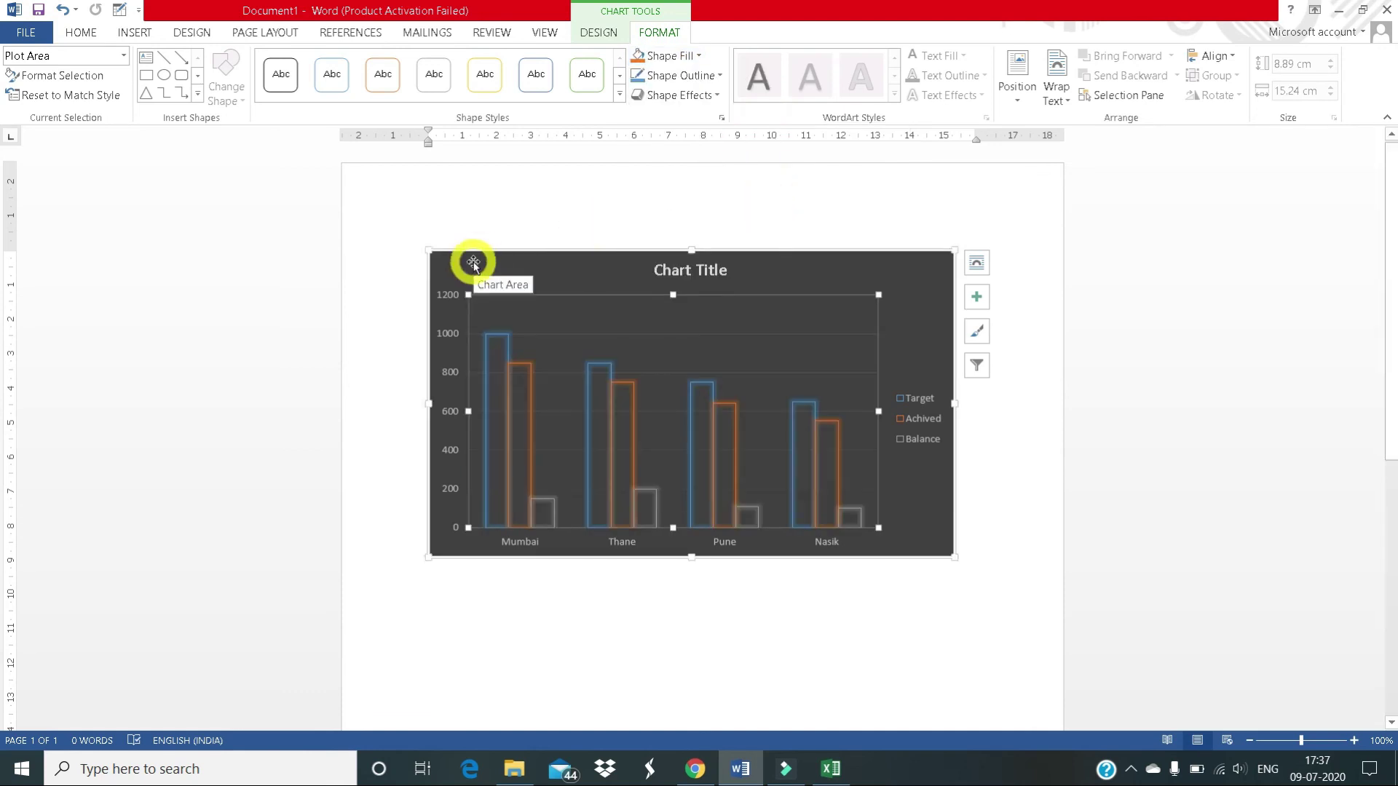